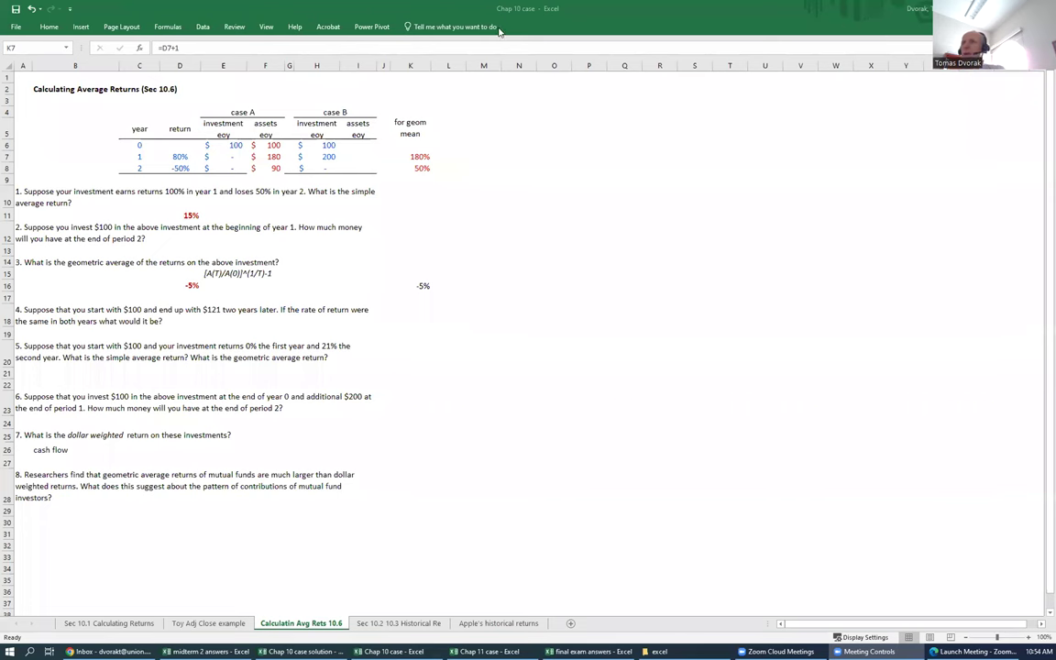
# Step: Review the simple and geometric average formulas in D11 and D16 and the case B yearly investments in H6:H8
pyautogui.scroll(-1, 266, 212)
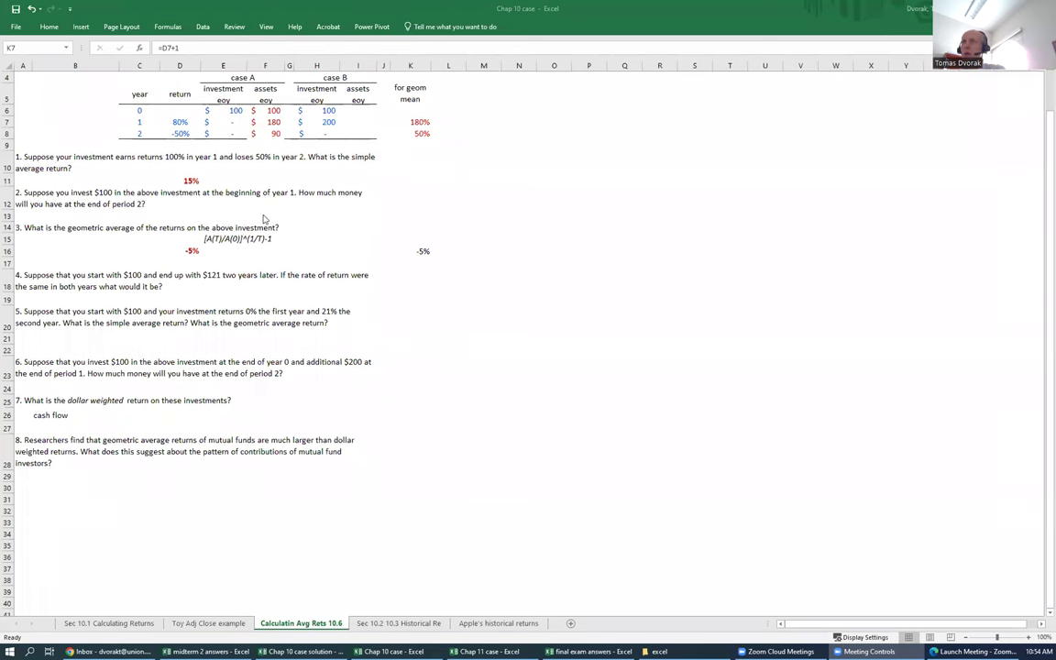
pyautogui.scroll(1, 252, 229)
pyautogui.scroll(-3, 183, 213)
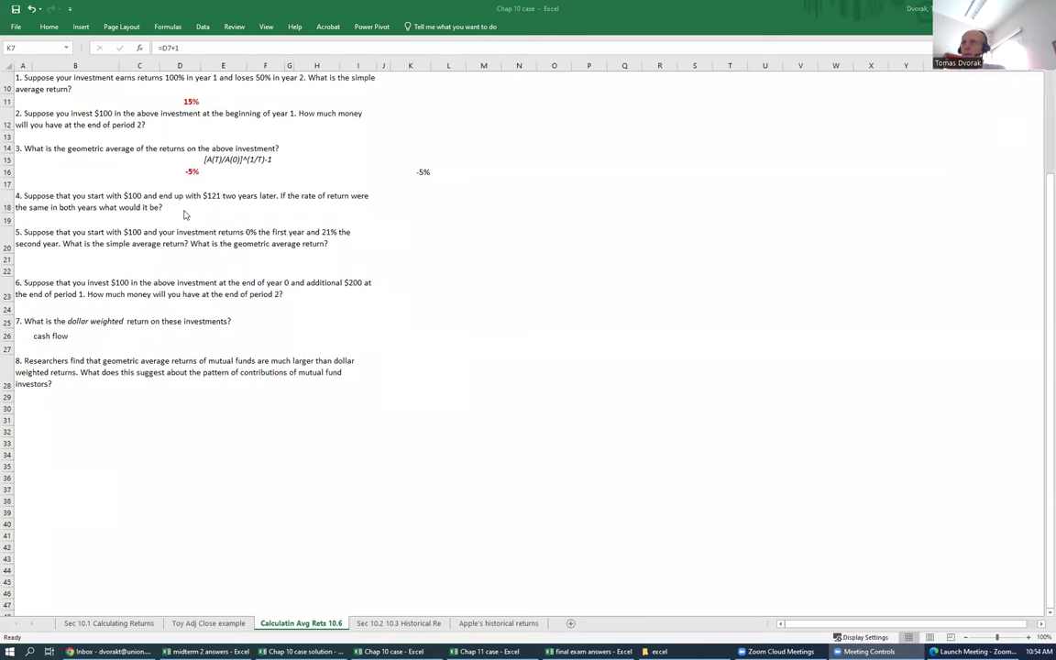
pyautogui.scroll(3, 183, 213)
pyautogui.click(186, 215)
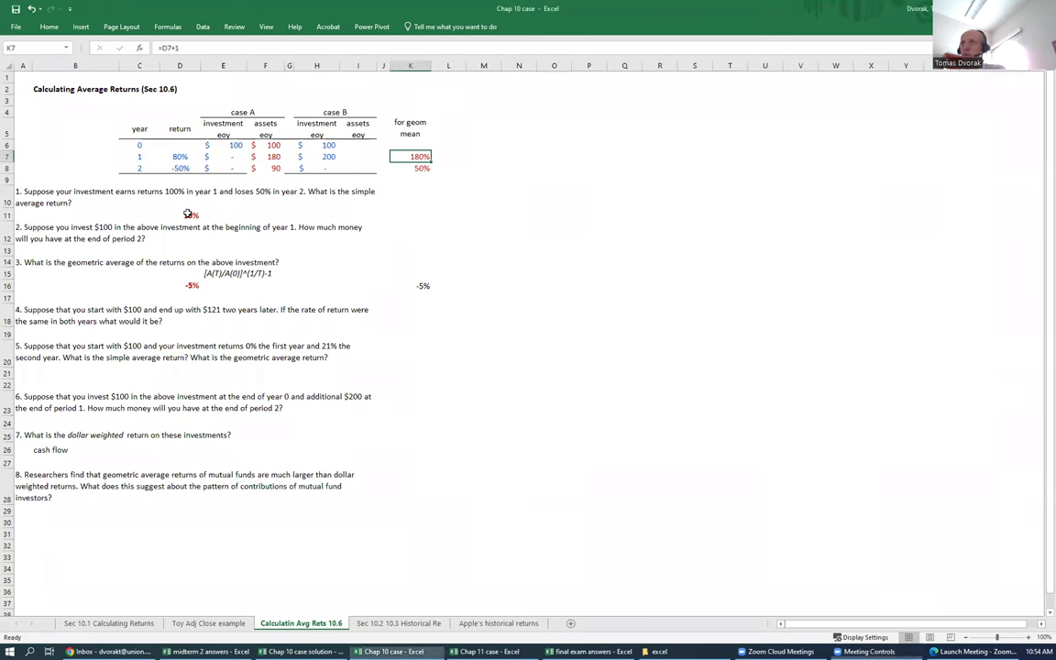
pyautogui.click(186, 215)
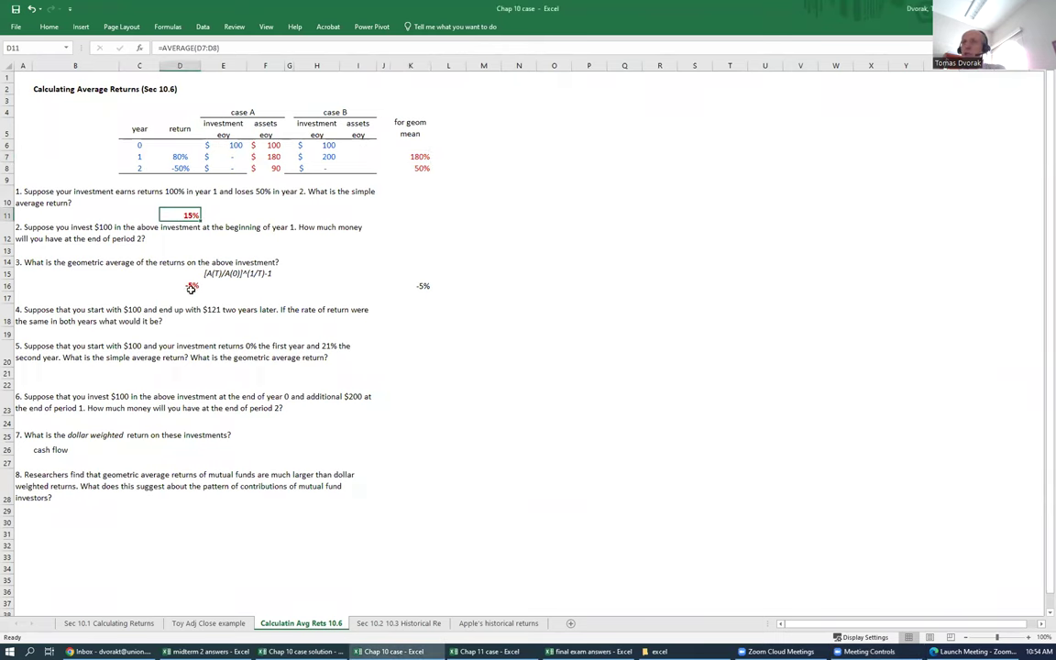
pyautogui.click(192, 285)
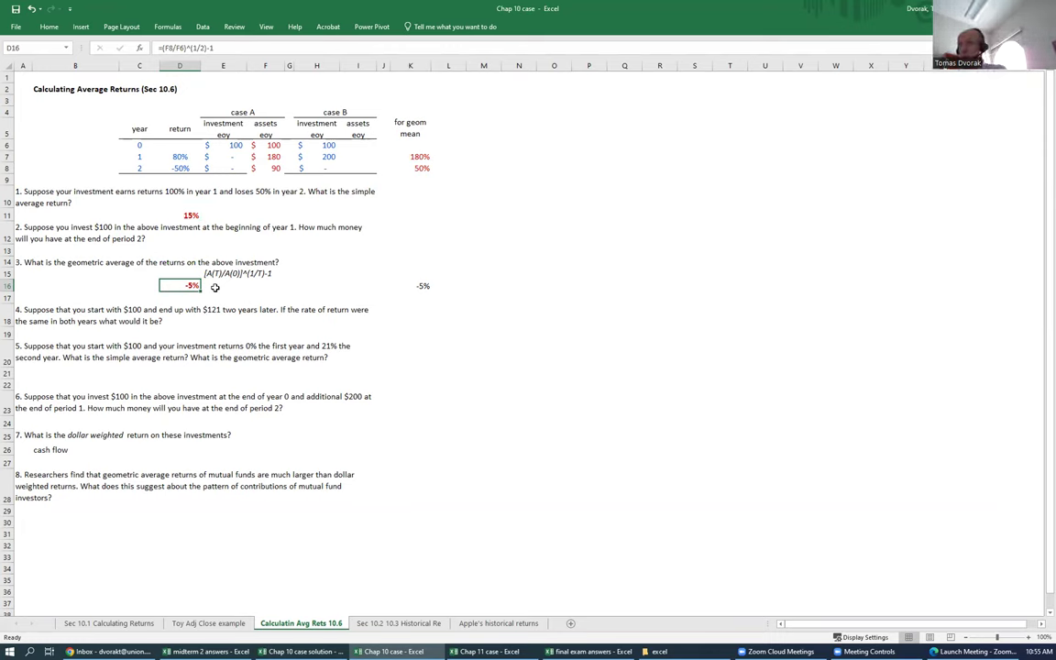
pyautogui.scroll(-1, 327, 102)
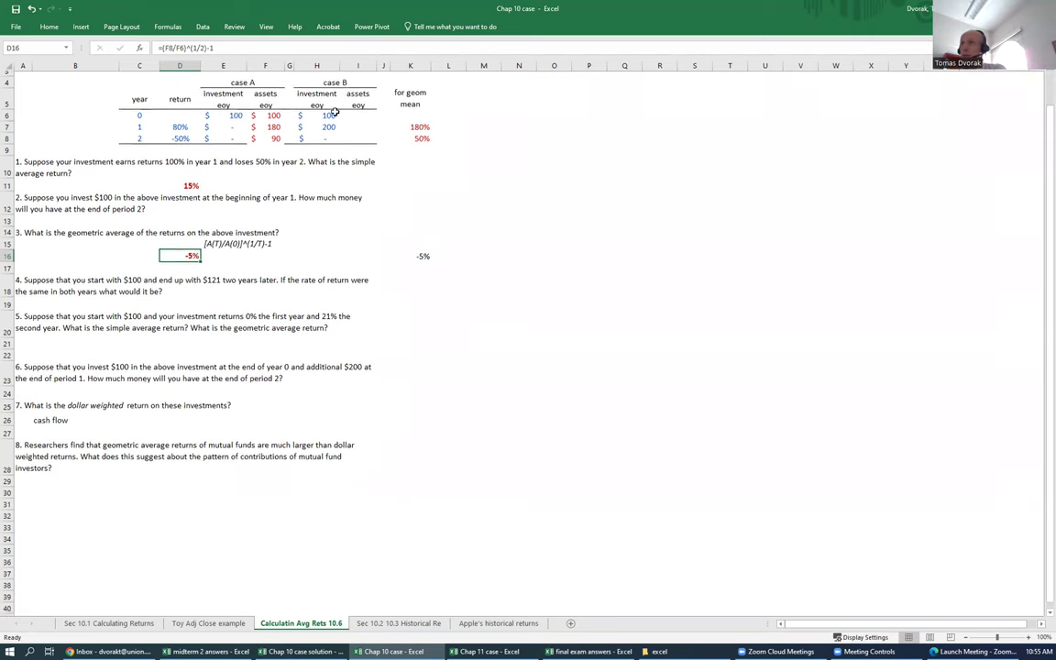
pyautogui.scroll(1, 320, 128)
pyautogui.click(337, 111)
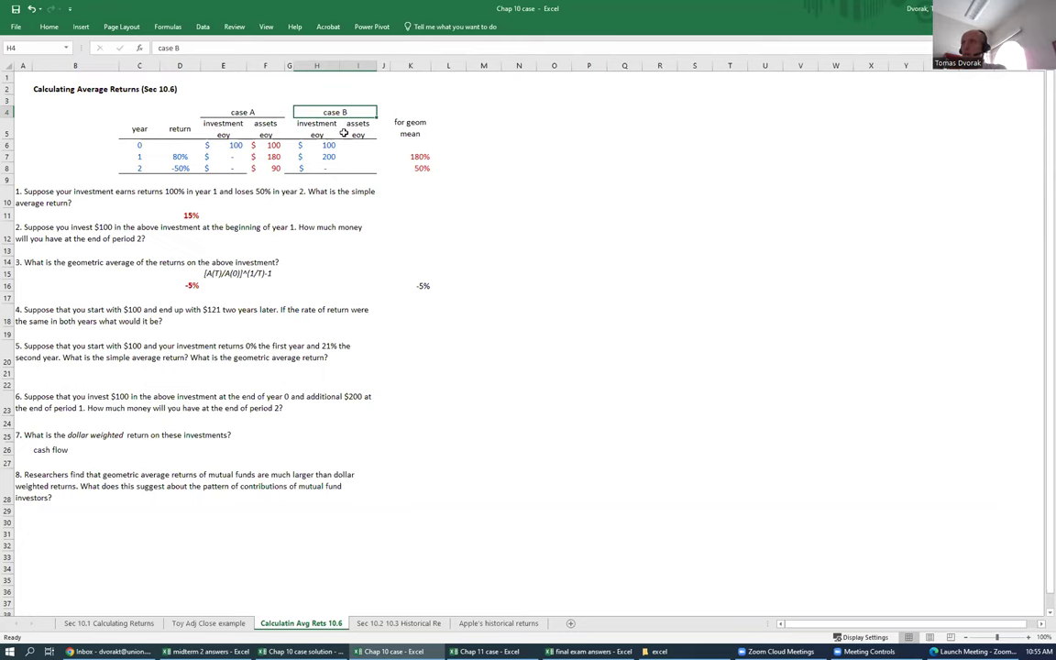
pyautogui.press('Down')
pyautogui.press('Down')
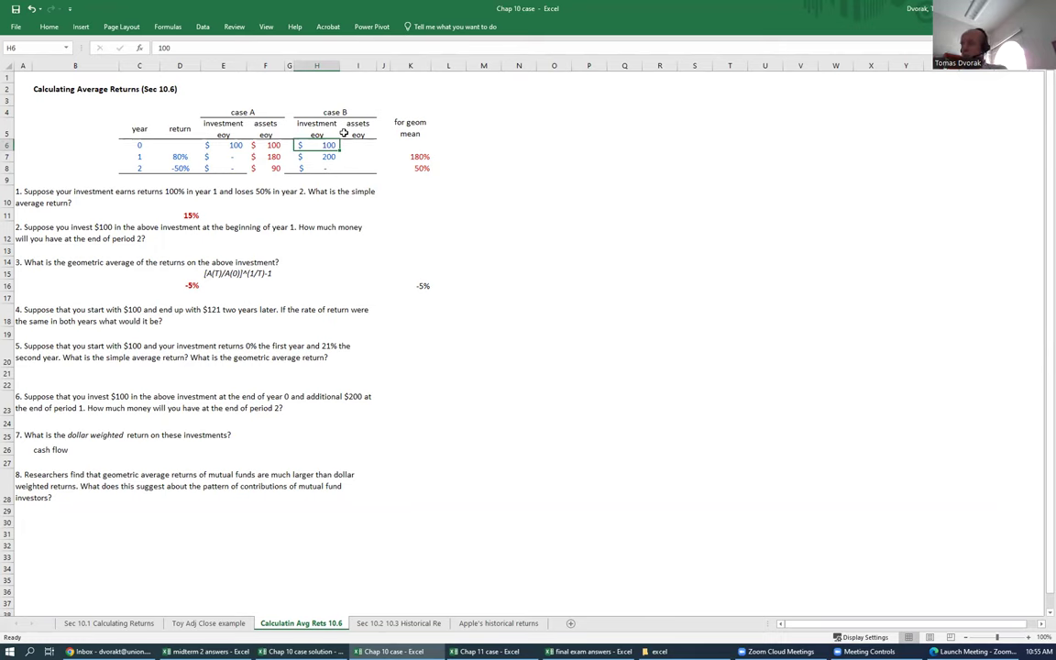
pyautogui.press('Down')
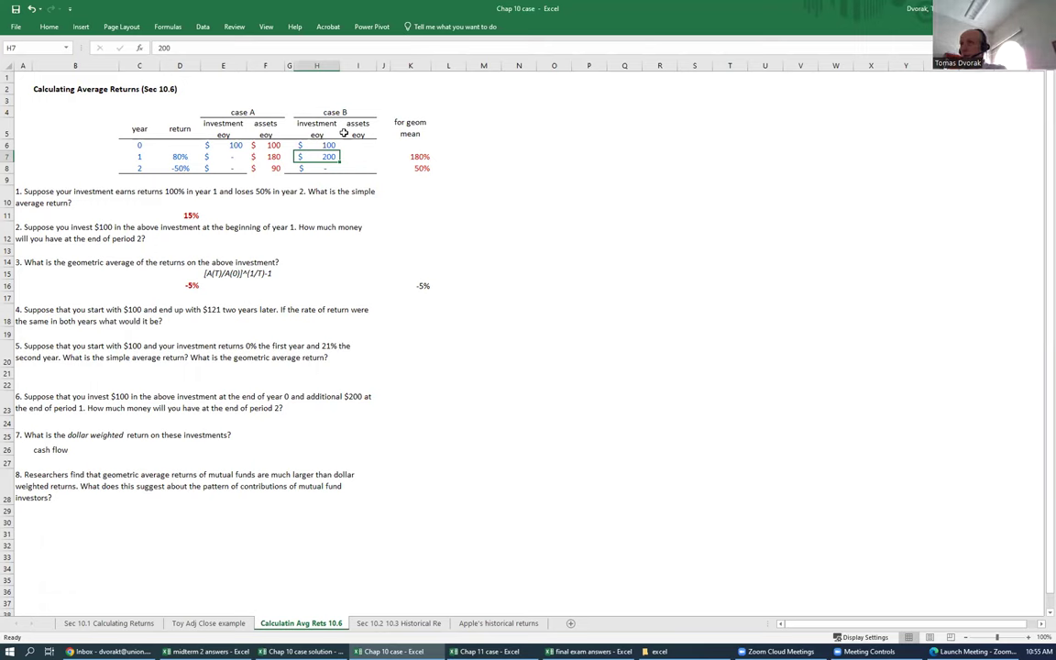
pyautogui.press('Down')
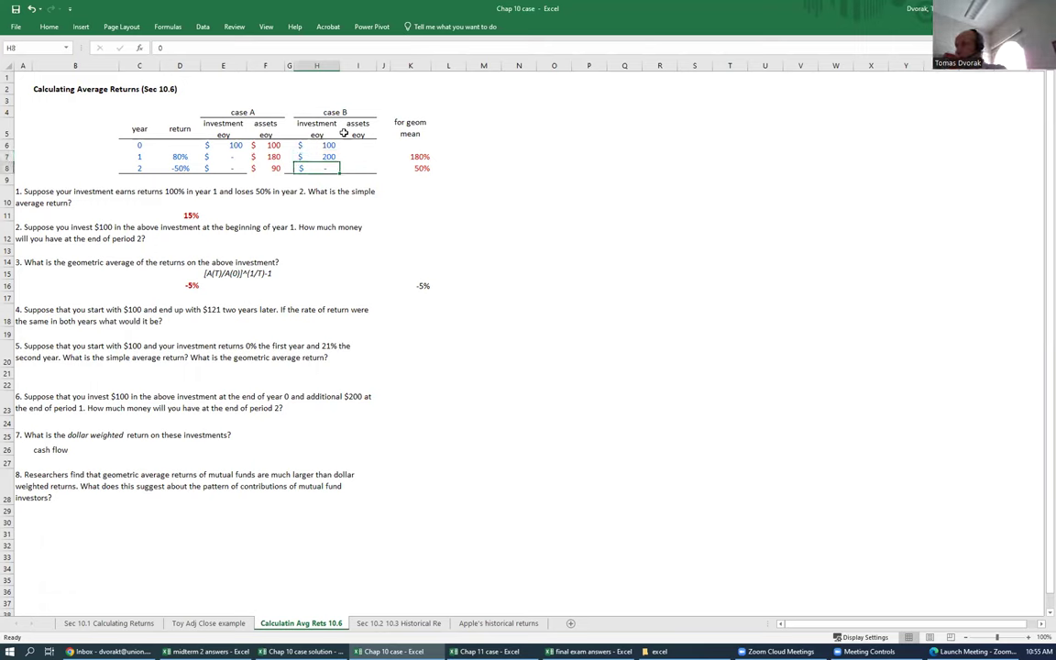
# Step: Set the year 0 case B assets in I6 equal to the year 0 investment with =H6
pyautogui.press('Up')
pyautogui.press('Up')
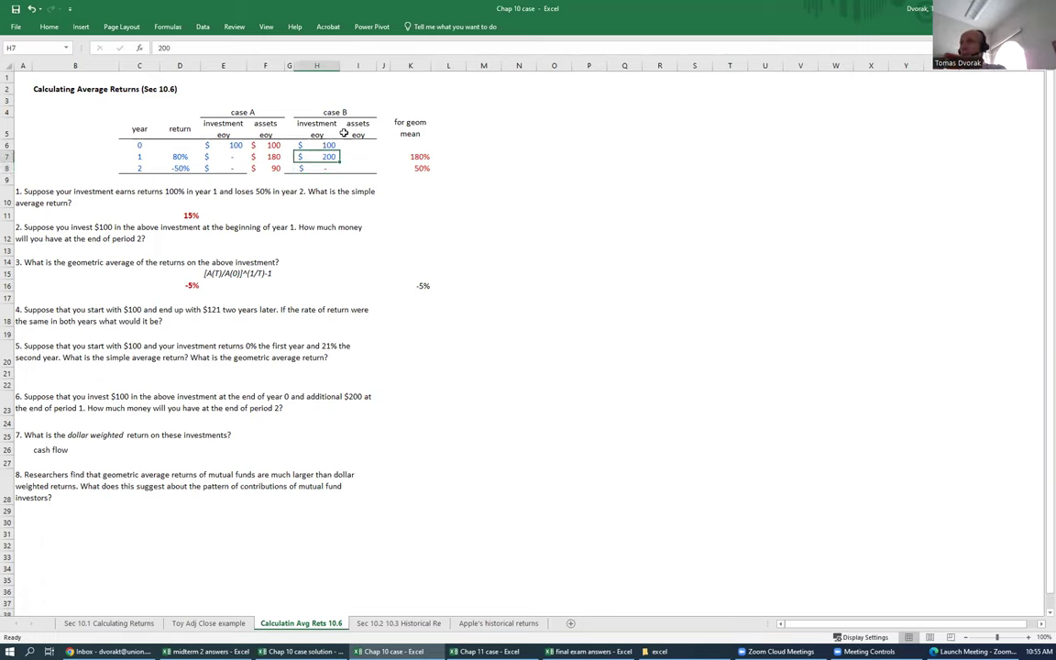
pyautogui.press('Right')
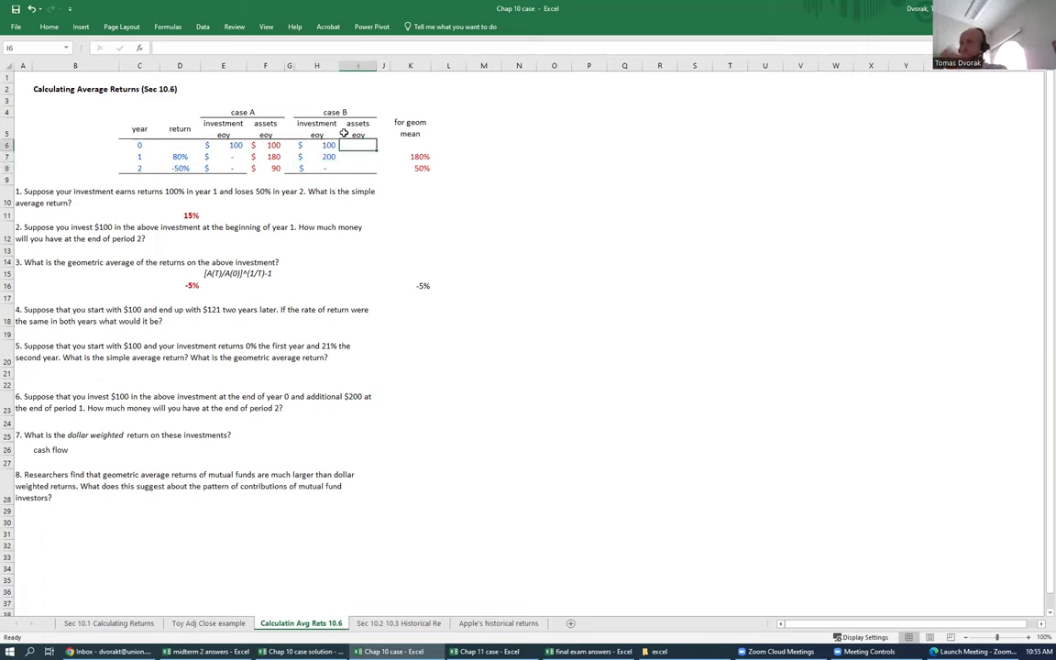
pyautogui.write('=')
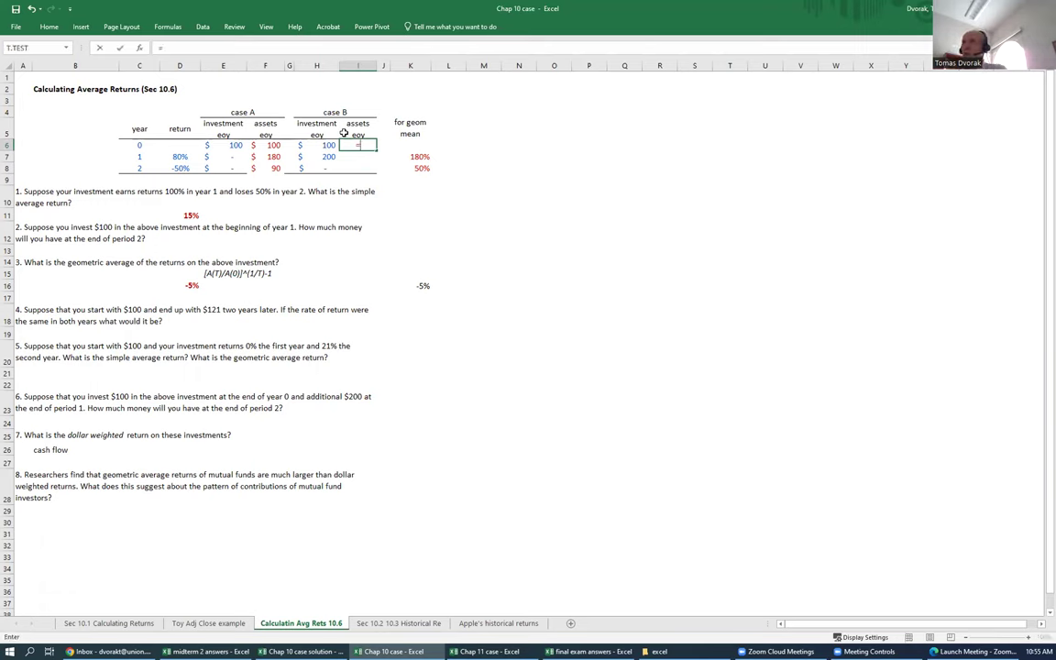
pyautogui.press('Left')
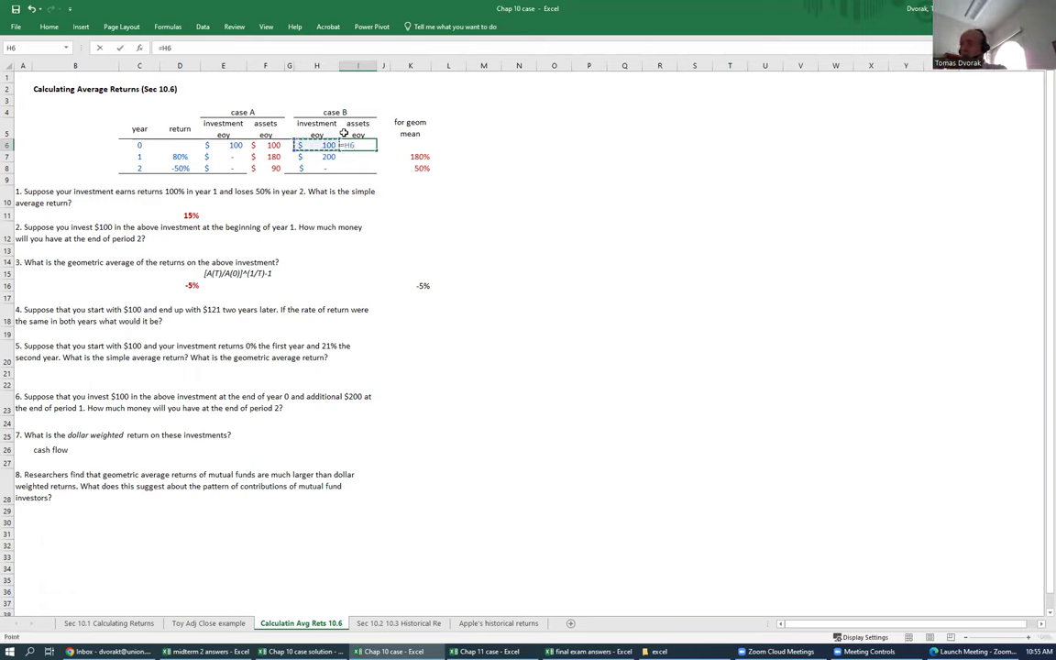
pyautogui.press('Return')
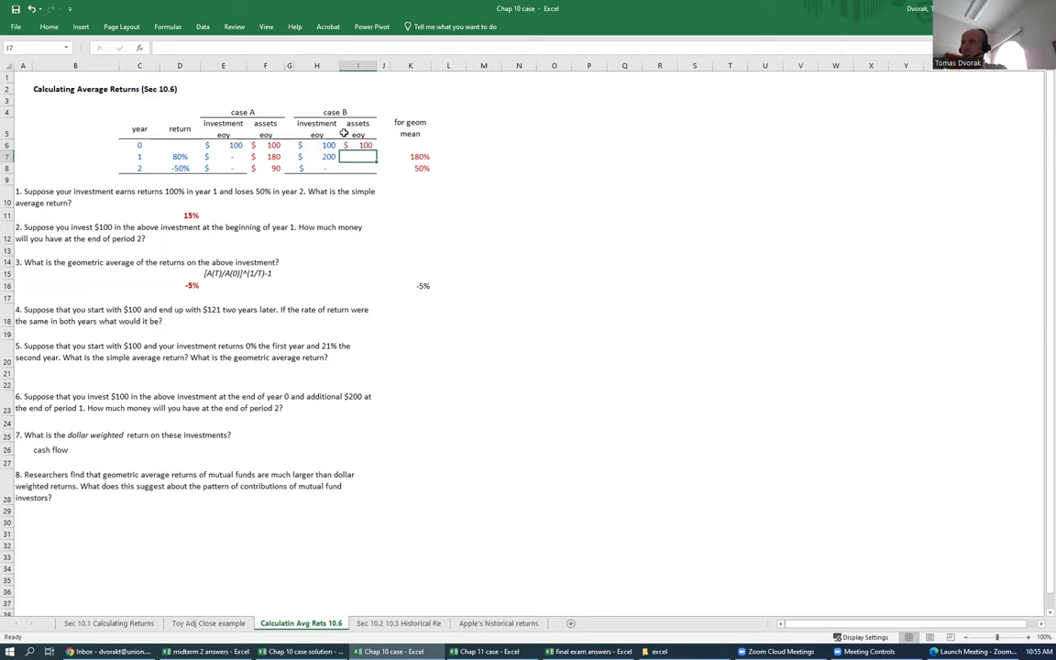
# Step: Calculate the year 1 case B assets in I7 with the formula =I6*(1+D7)+H7
pyautogui.write('=')
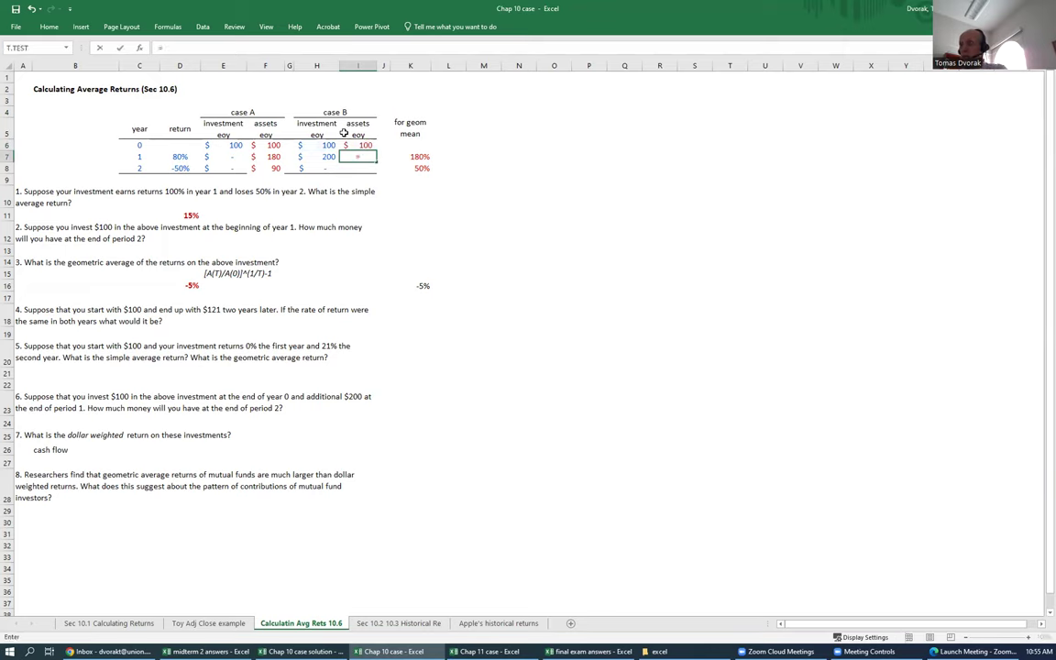
pyautogui.press('Up')
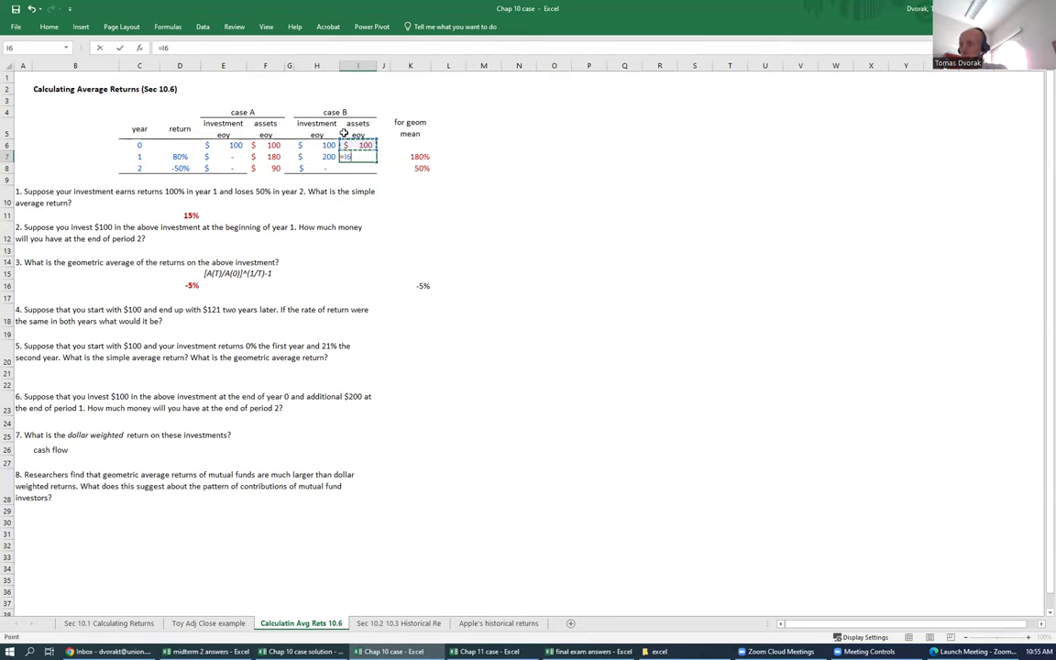
pyautogui.write('*(1')
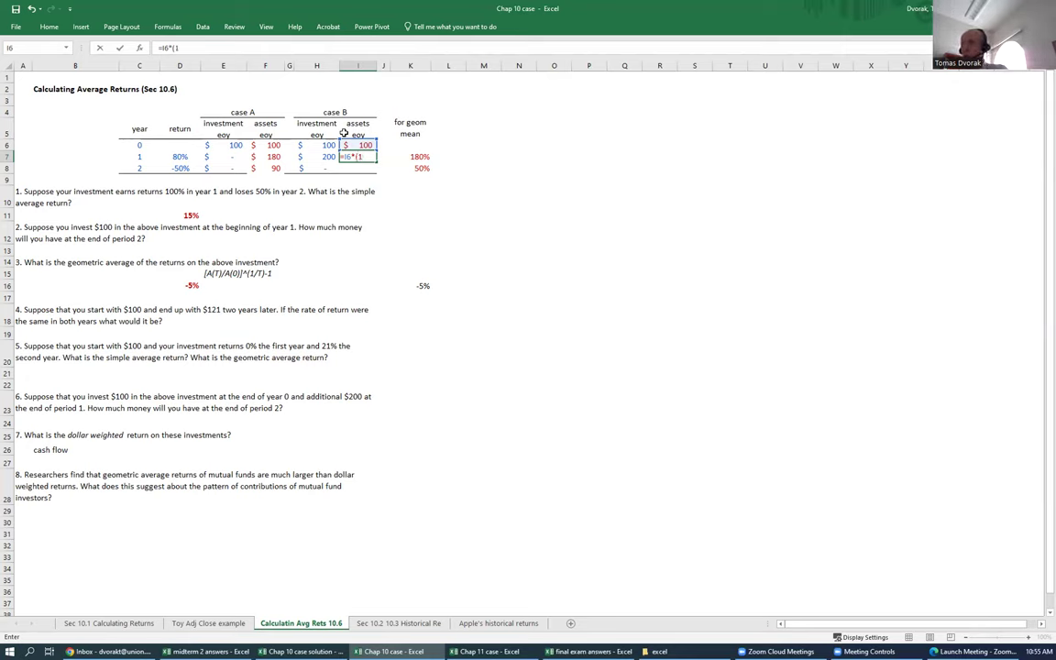
pyautogui.press('Left')
pyautogui.press('Left')
pyautogui.press('Left')
pyautogui.press('Left')
pyautogui.press('Left')
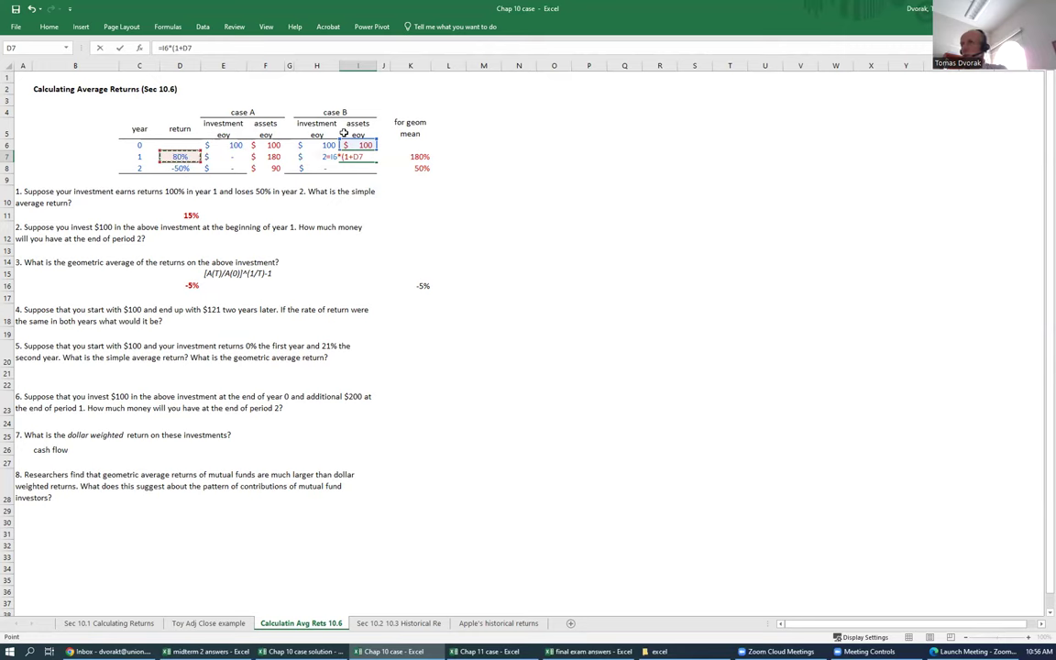
pyautogui.write(')')
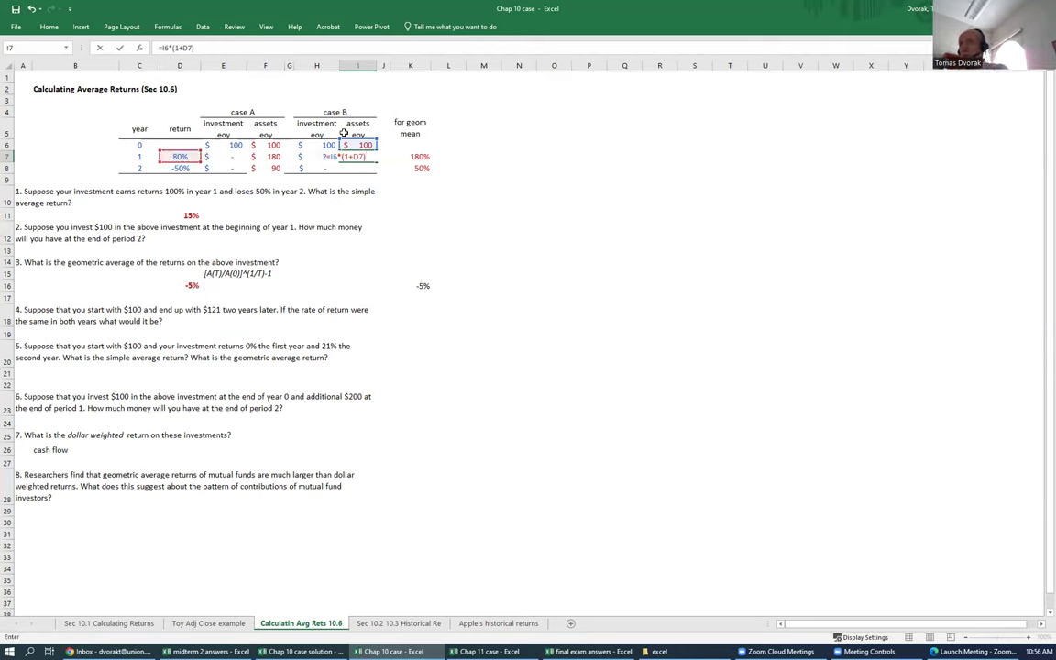
pyautogui.write('+')
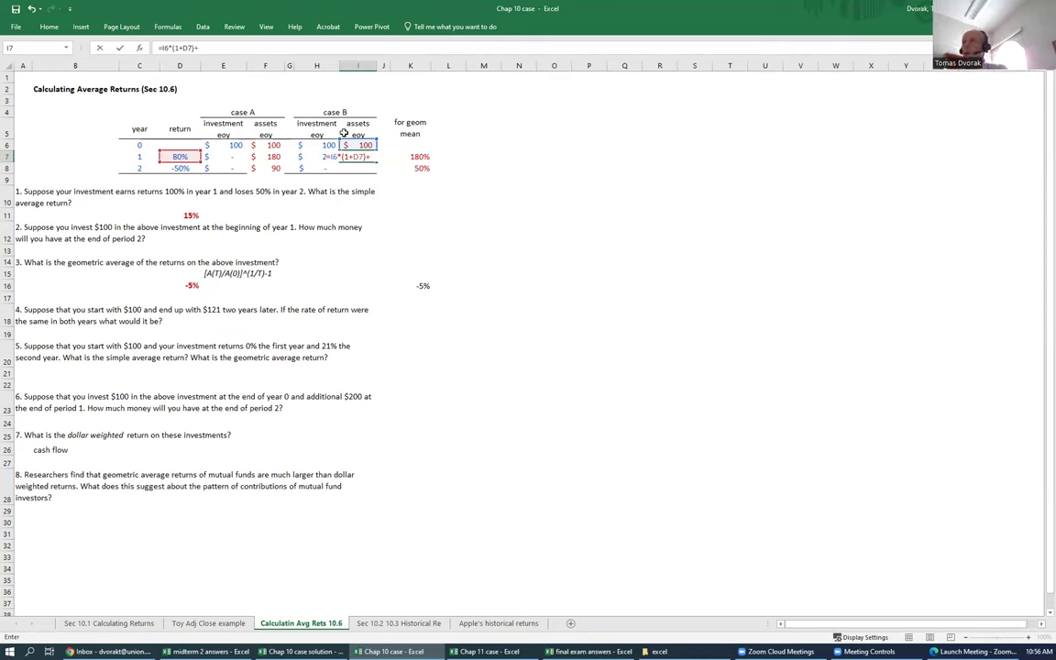
pyautogui.press('Left')
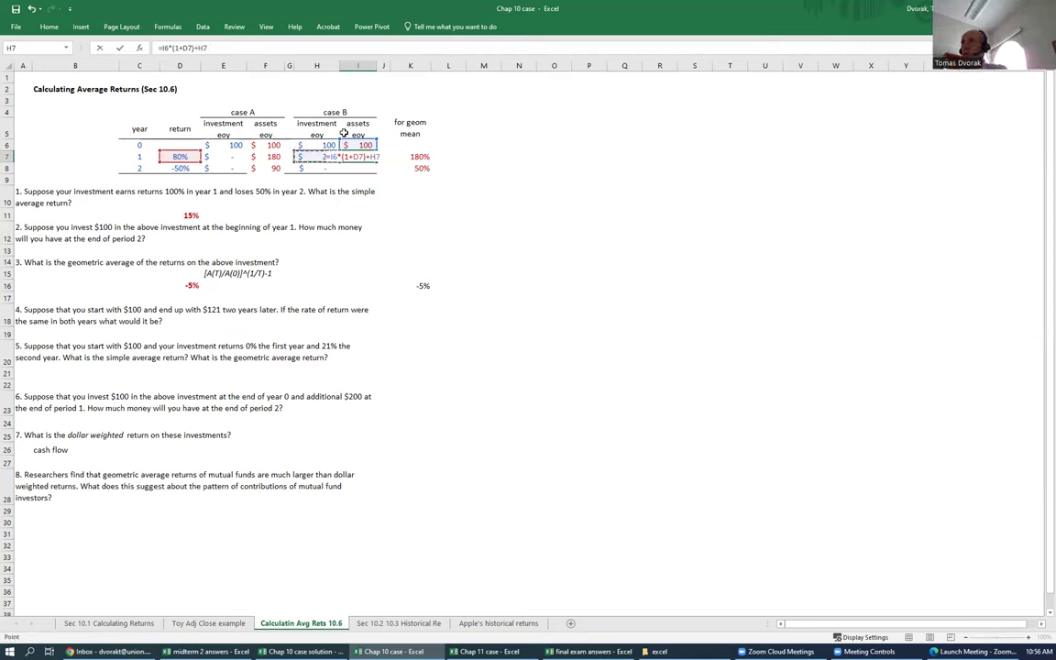
pyautogui.hotkey('ctrl', 'Return')
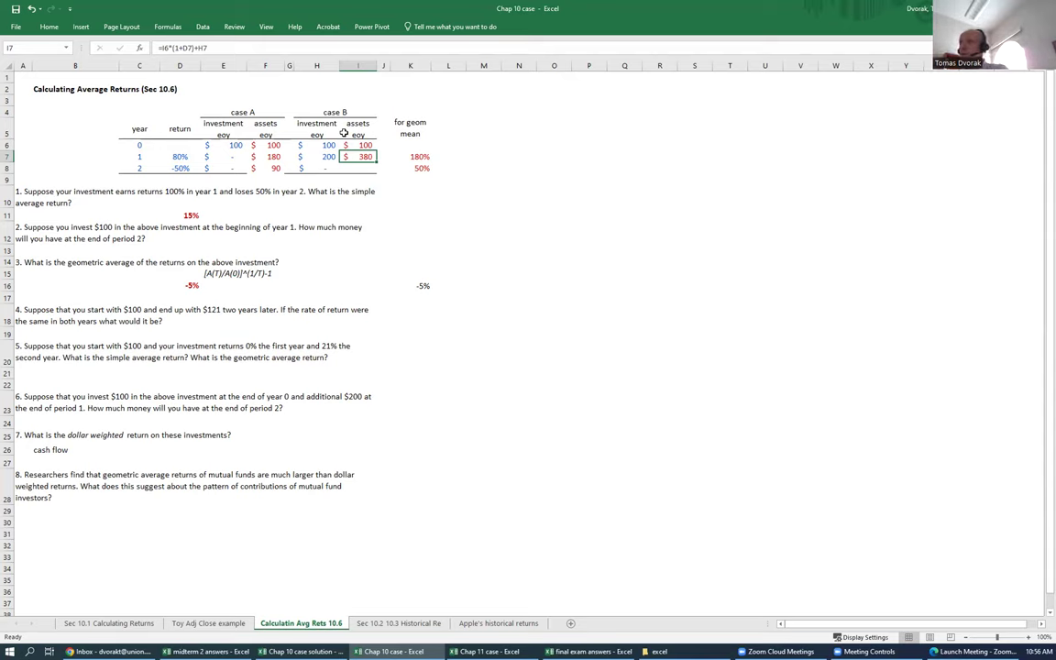
# Step: Fill the case B assets formula from I7 down to year 2 in I8
pyautogui.press('Left')
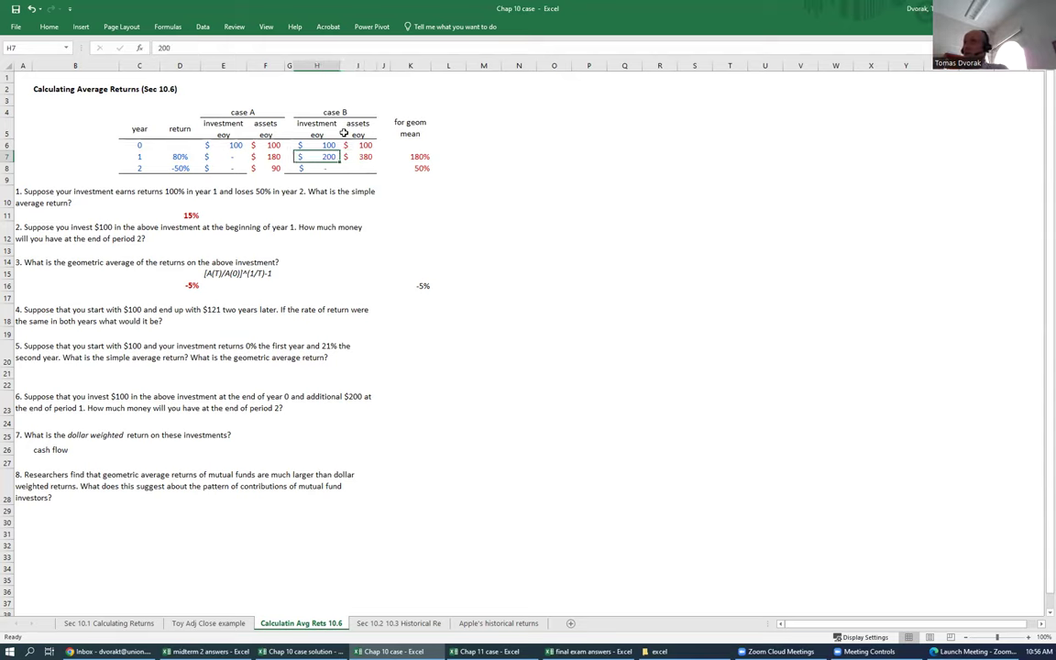
pyautogui.press('Right')
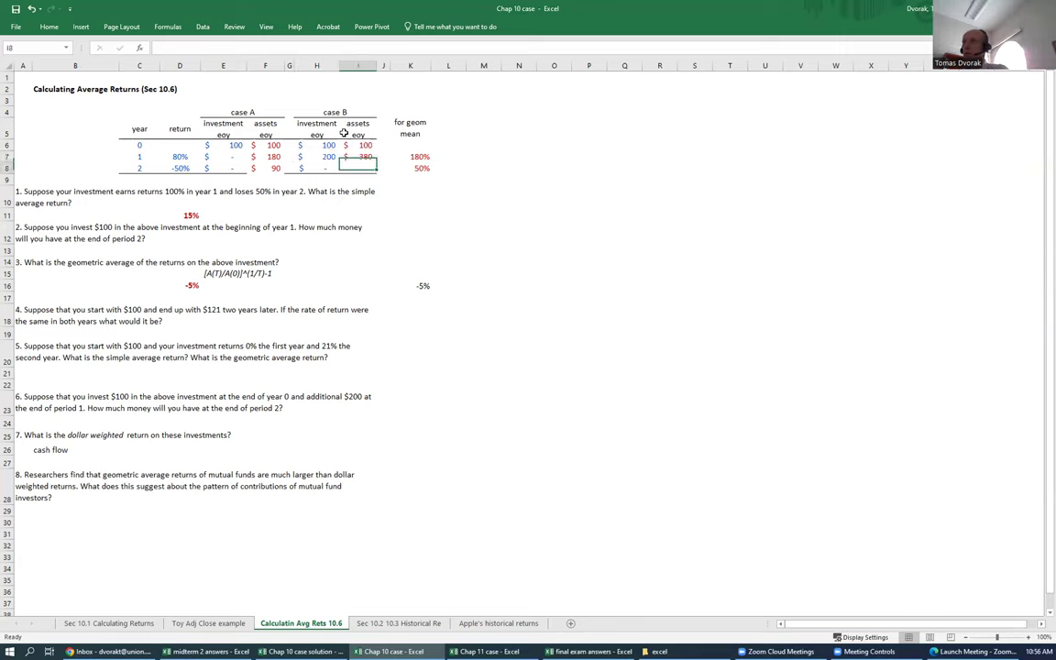
pyautogui.press('Down')
pyautogui.press('Up')
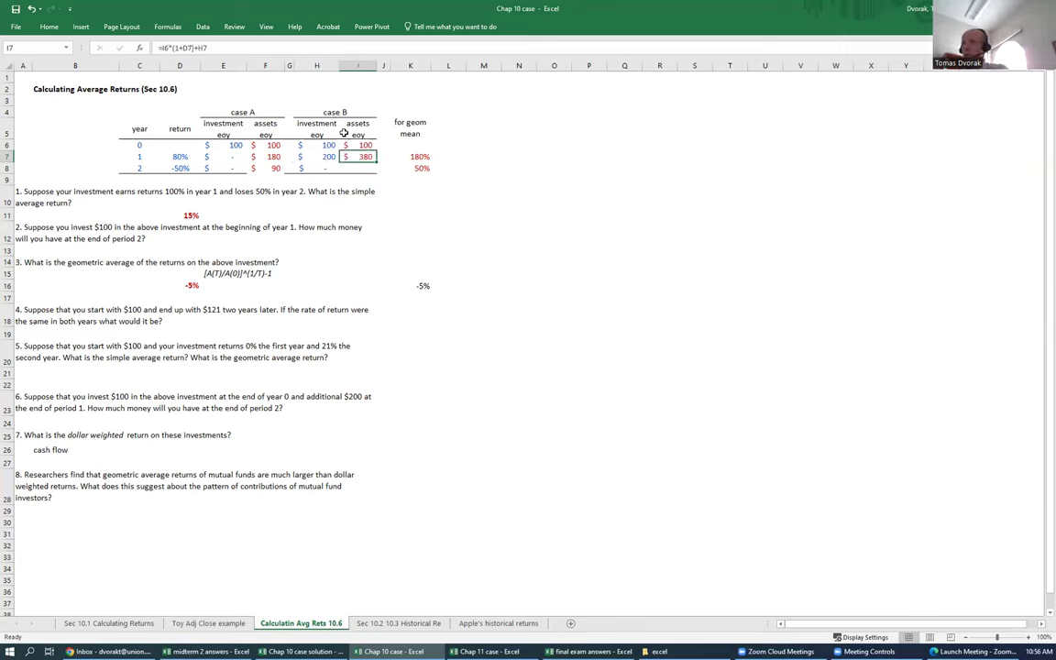
pyautogui.hotkey('shift', 'Down')
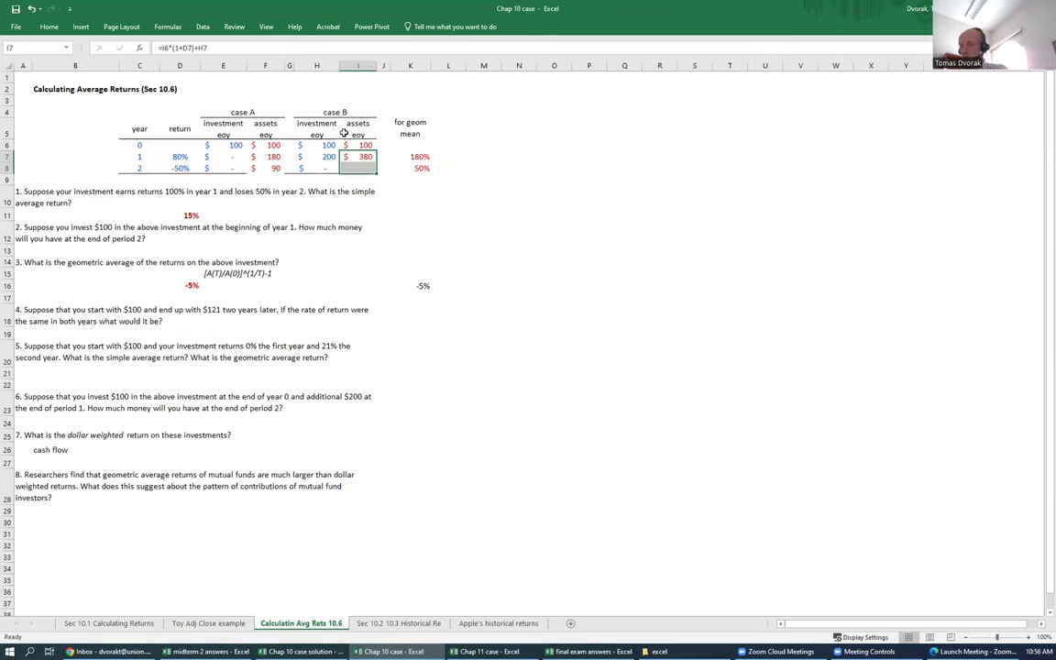
pyautogui.hotkey('ctrl', 'd')
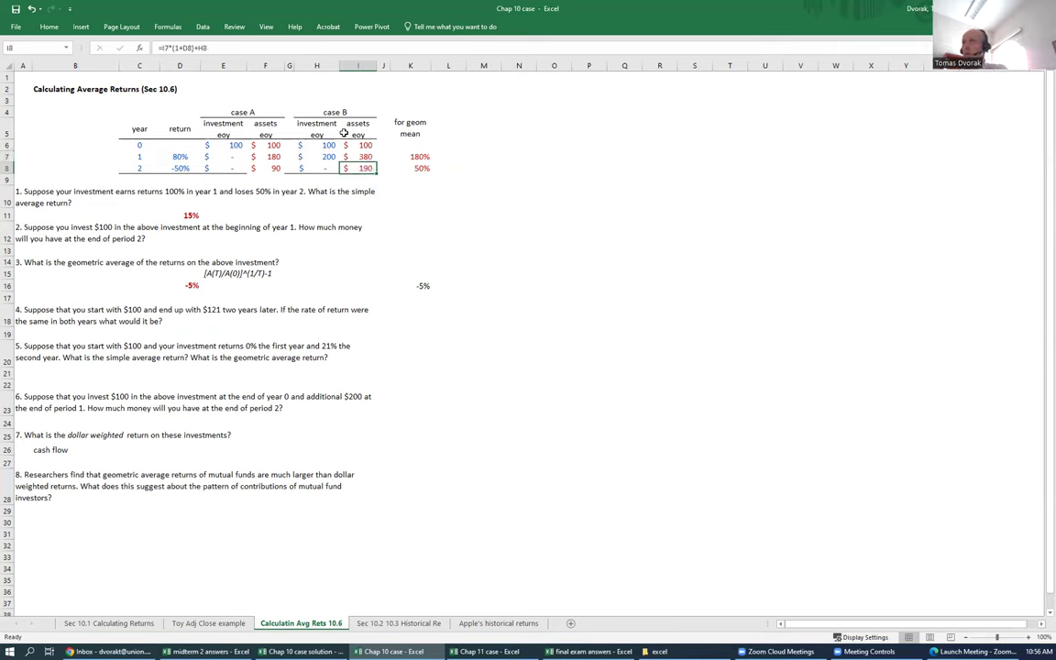
pyautogui.press('Down')
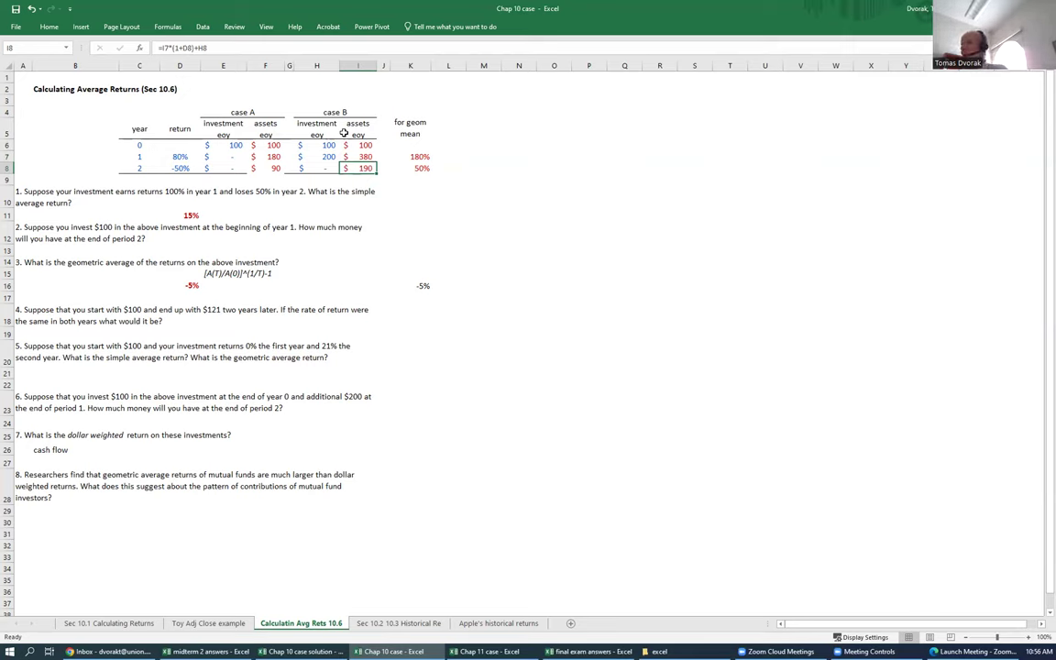
# Step: Examine the case B investments and assets alongside the yearly returns to trace how the year 2 balance is calculated
pyautogui.press('Left')
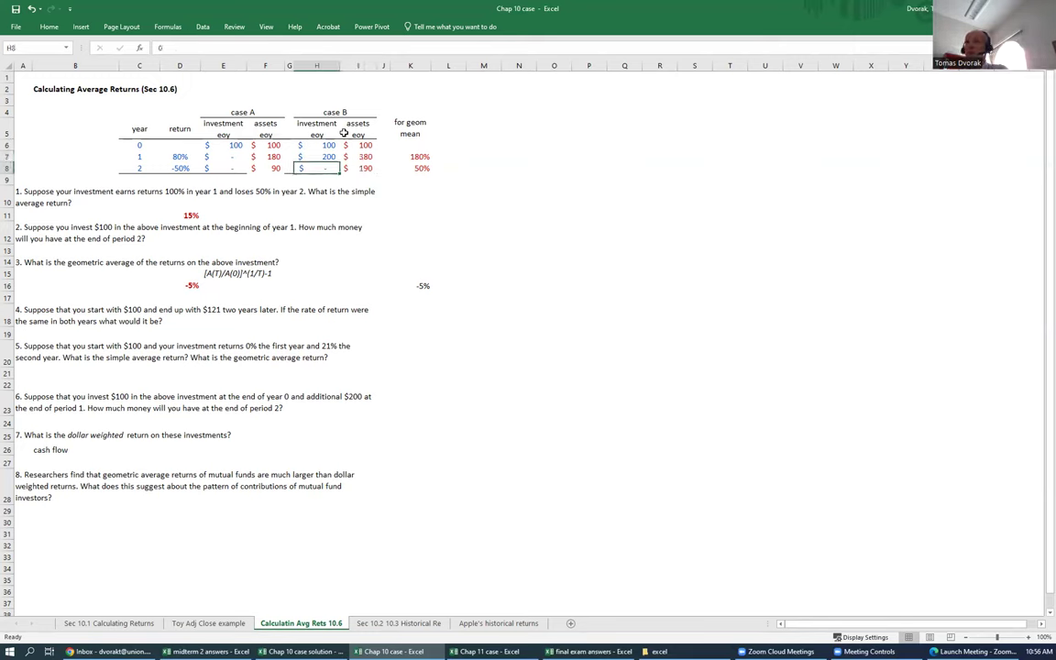
pyautogui.press('Up')
pyautogui.press('Right')
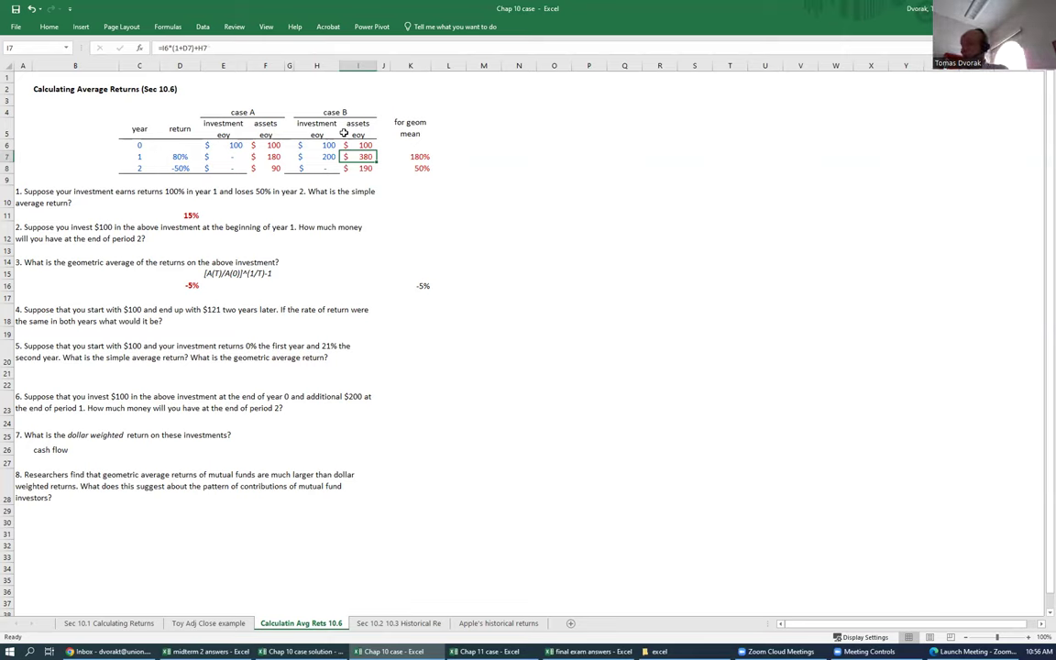
pyautogui.press('Down')
pyautogui.press('Left')
pyautogui.press('Left')
pyautogui.press('Left')
pyautogui.press('Left')
pyautogui.press('Left')
pyautogui.press('Up')
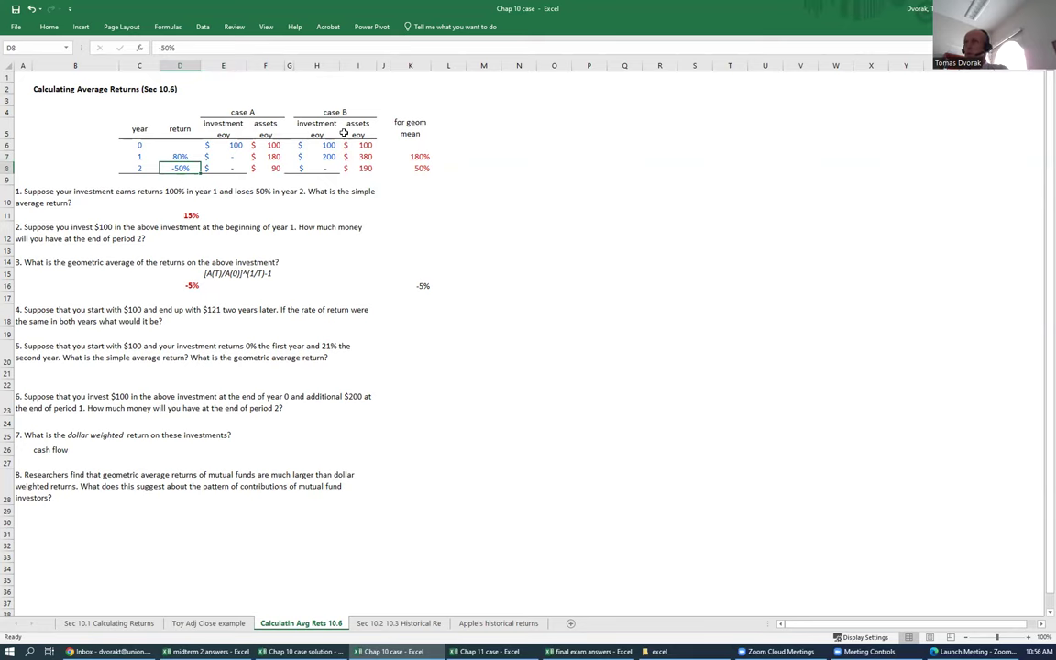
pyautogui.press('Down')
pyautogui.press('Right')
pyautogui.press('Right')
pyautogui.press('Right')
pyautogui.press('Right')
pyautogui.press('Right')
pyautogui.press('Right')
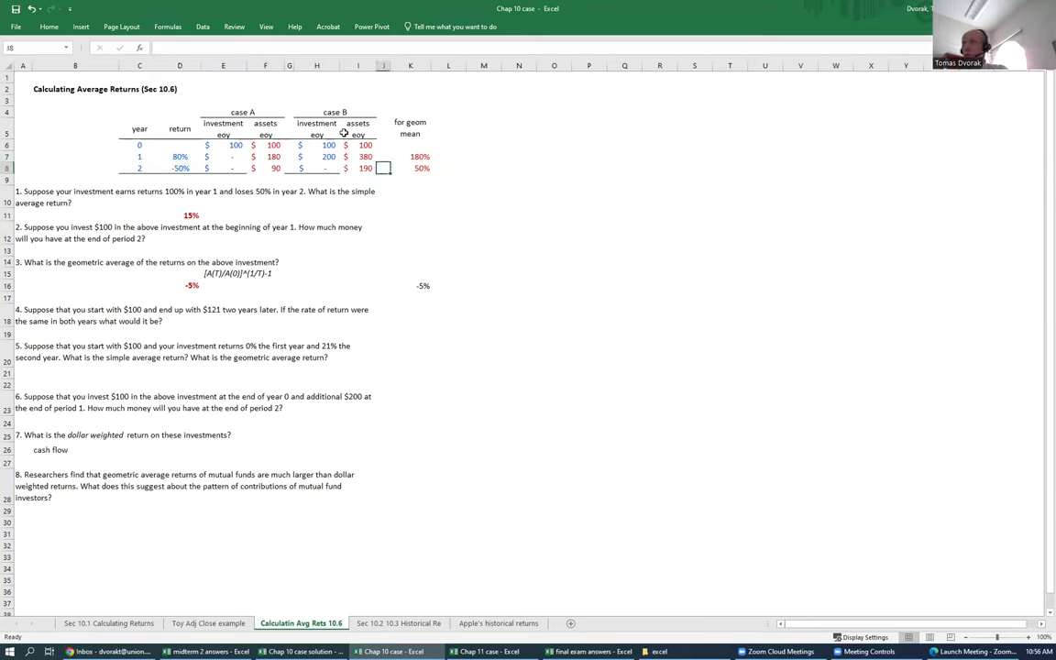
pyautogui.press('Left')
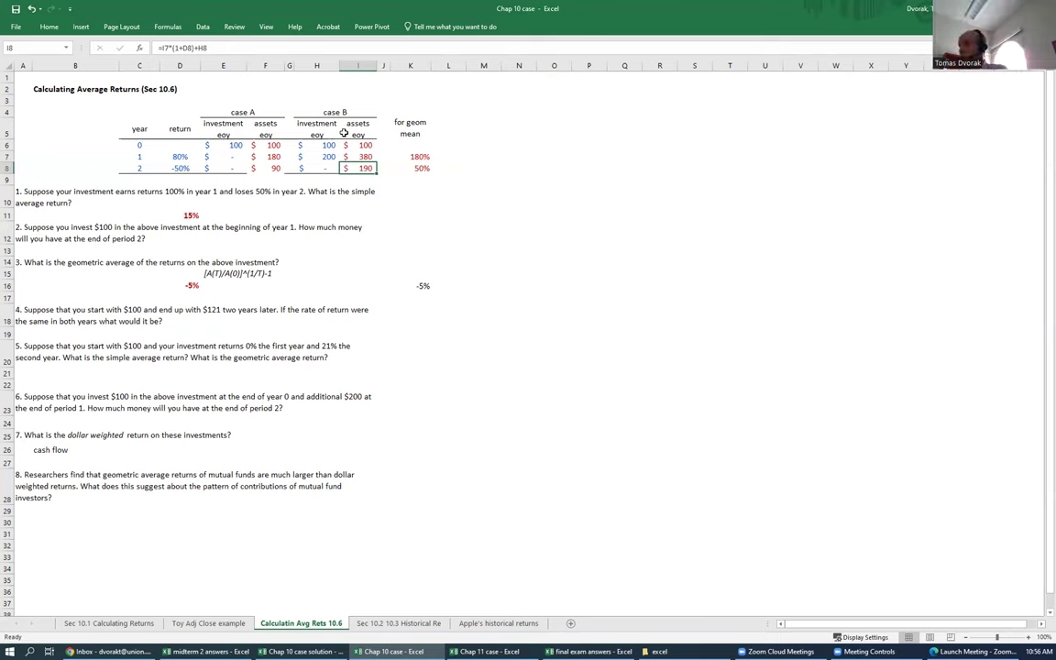
pyautogui.press('Up')
pyautogui.press('Up')
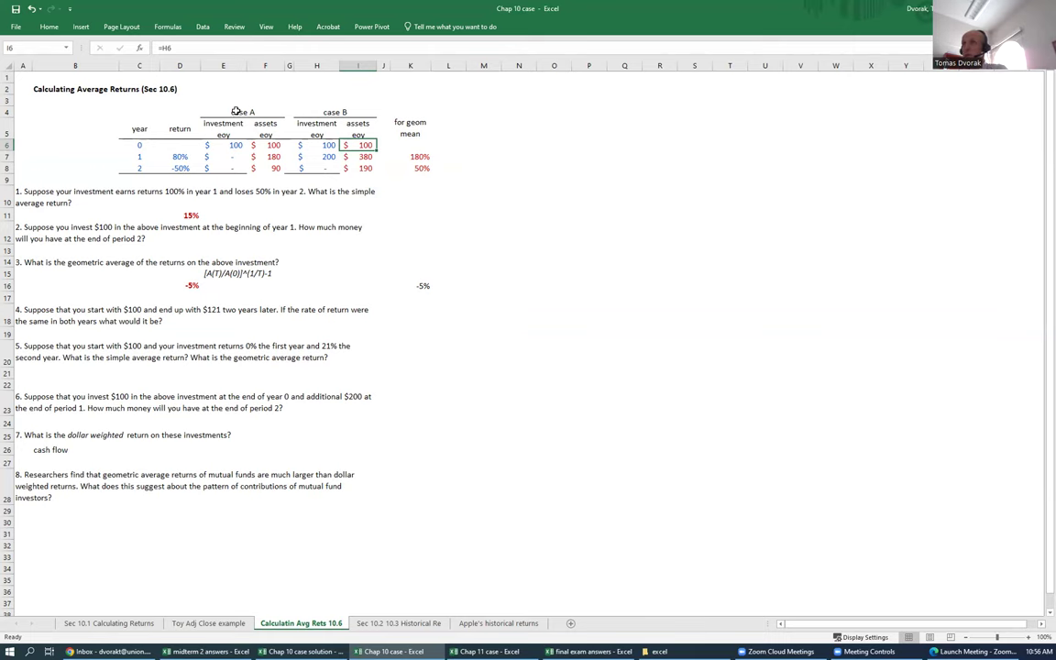
# Step: Compare the year 0 investment and assets of case A with those of case B
pyautogui.click(236, 145)
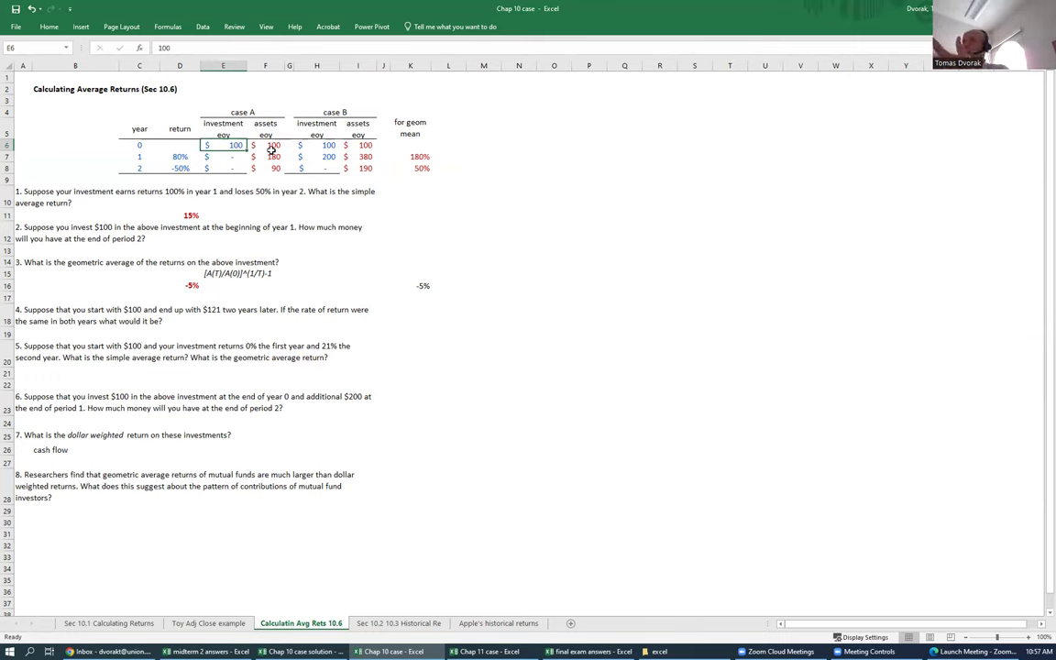
pyautogui.press('Right')
pyautogui.press('Right')
pyautogui.press('Right')
pyautogui.press('Right')
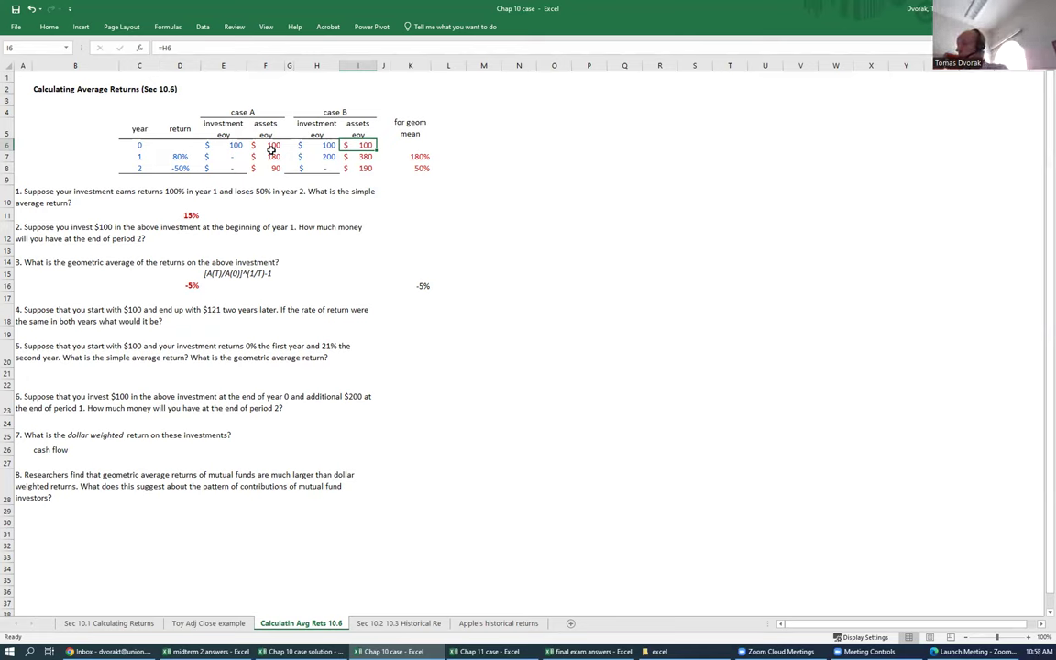
# Step: Enter the year 0 cash flow for question 7 in C26 as the negative case B investment, =-H6
pyautogui.press('Down')
pyautogui.press('Down')
pyautogui.press('Down')
pyautogui.press('Down')
pyautogui.press('Down')
pyautogui.press('Down')
pyautogui.press('Down')
pyautogui.press('Down')
pyautogui.press('Down')
pyautogui.press('Down')
pyautogui.press('Down')
pyautogui.press('Down')
pyautogui.press('Down')
pyautogui.press('Down')
pyautogui.press('Down')
pyautogui.press('Down')
pyautogui.press('Down')
pyautogui.press('Down')
pyautogui.press('Down')
pyautogui.press('Down')
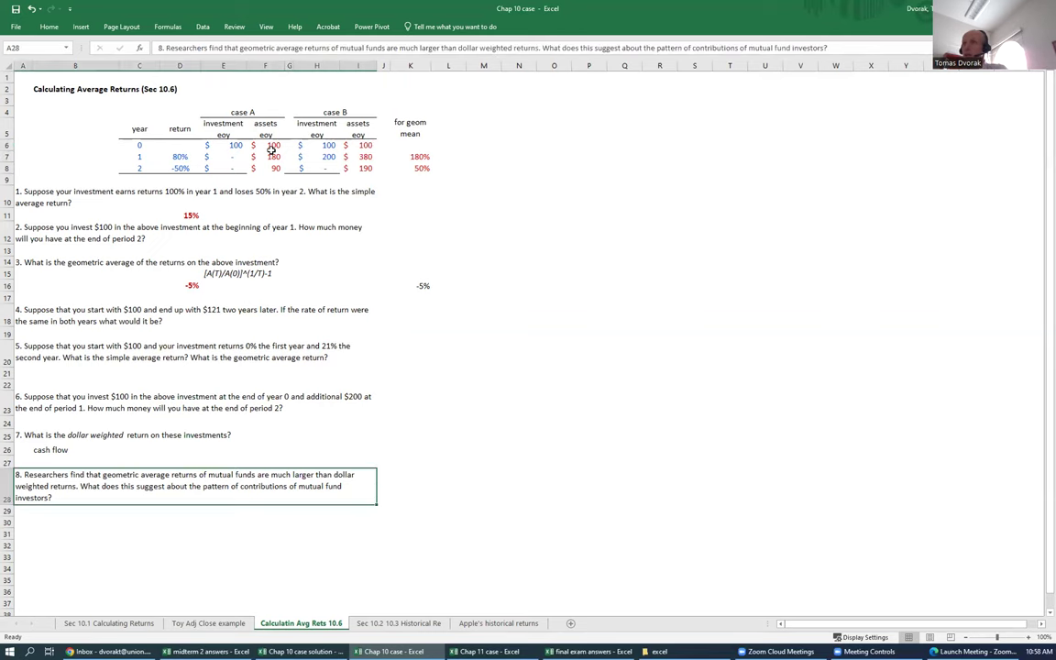
pyautogui.press('Up')
pyautogui.press('Up')
pyautogui.press('Left')
pyautogui.press('Left')
pyautogui.press('Left')
pyautogui.press('Left')
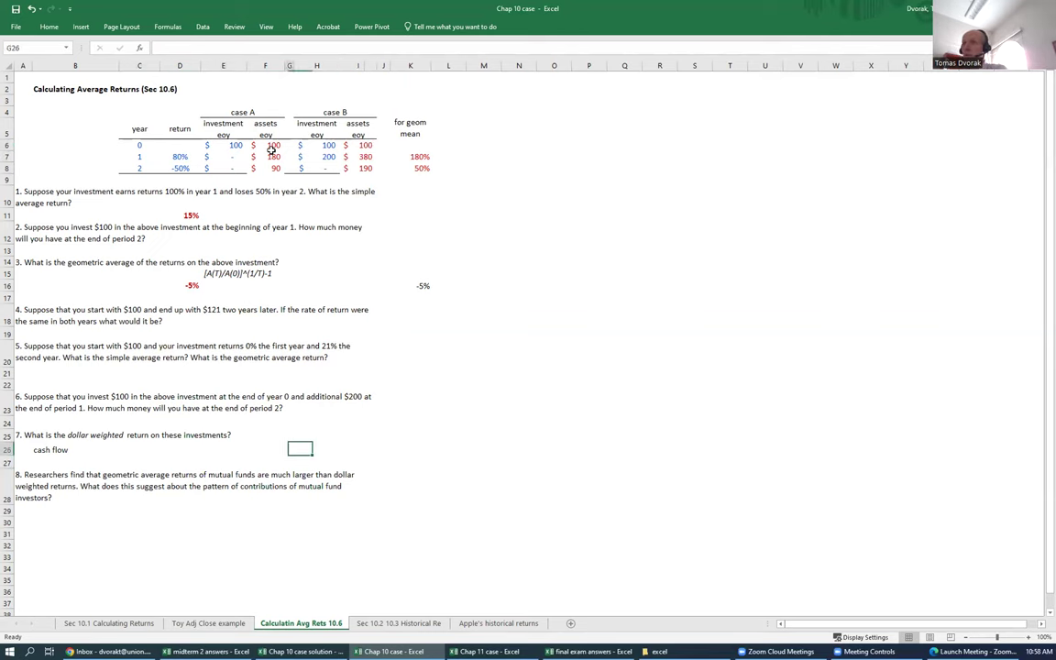
pyautogui.press('Left')
pyautogui.press('Left')
pyautogui.press('Left')
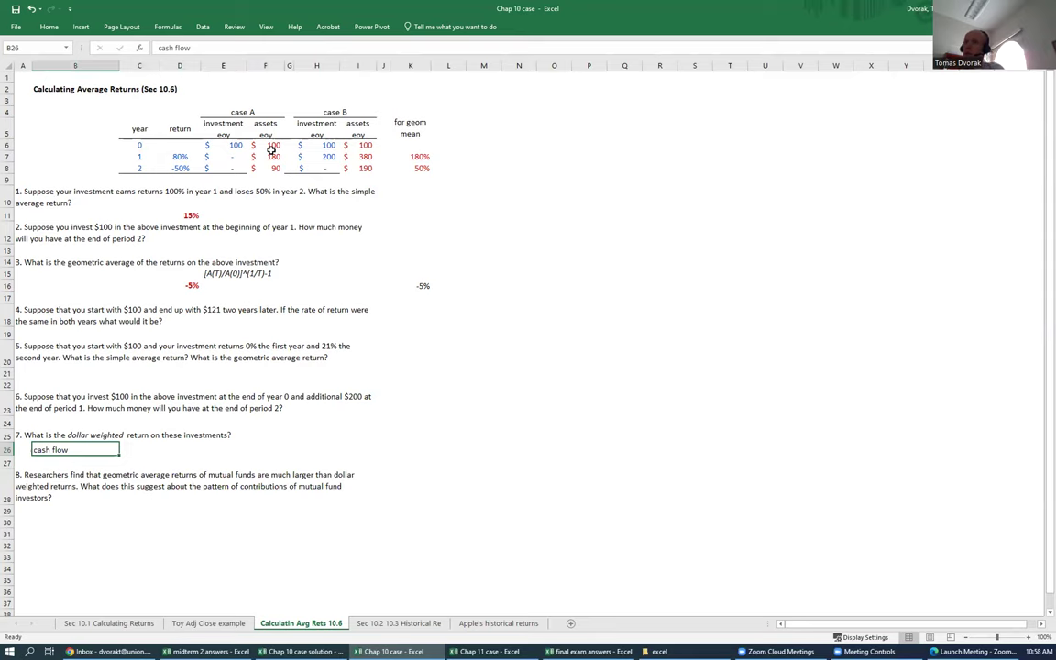
pyautogui.press('Tab')
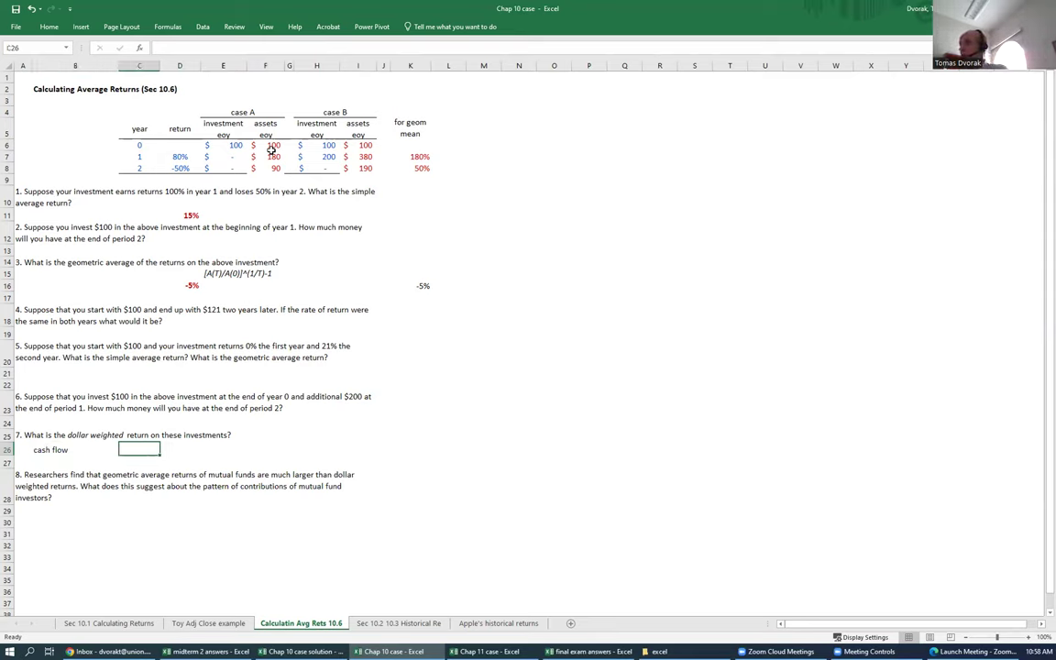
pyautogui.write('-')
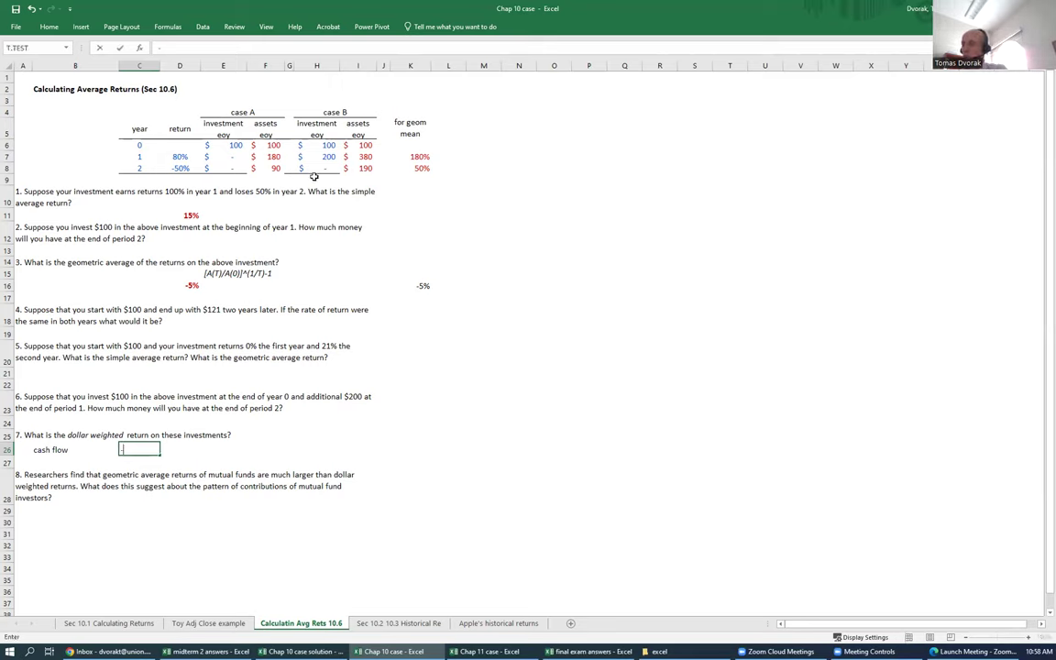
pyautogui.click(320, 144)
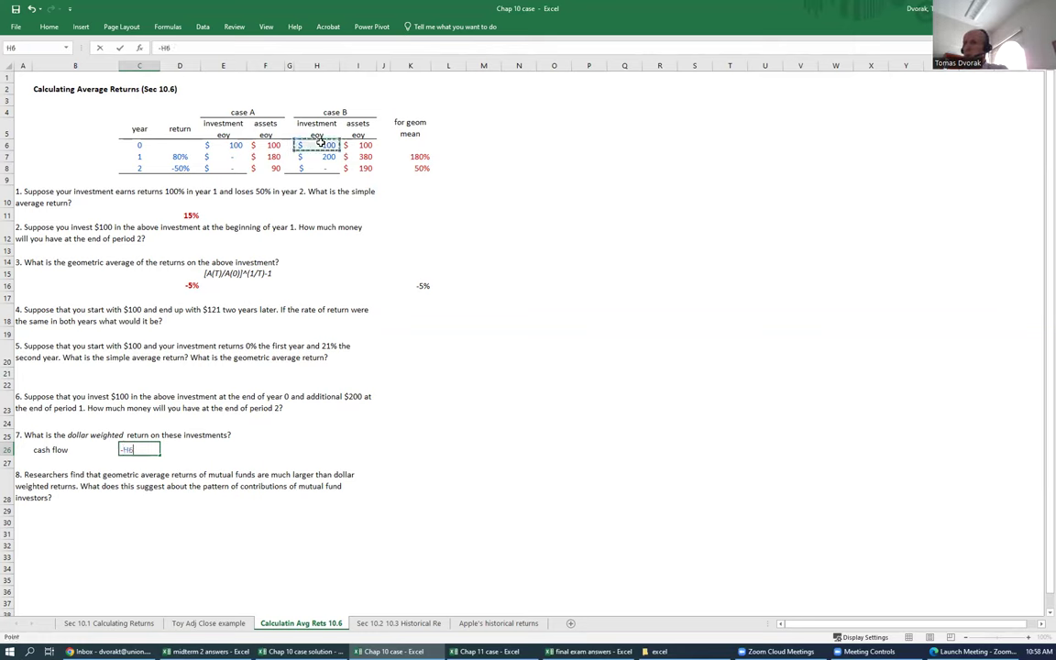
pyautogui.press('Return')
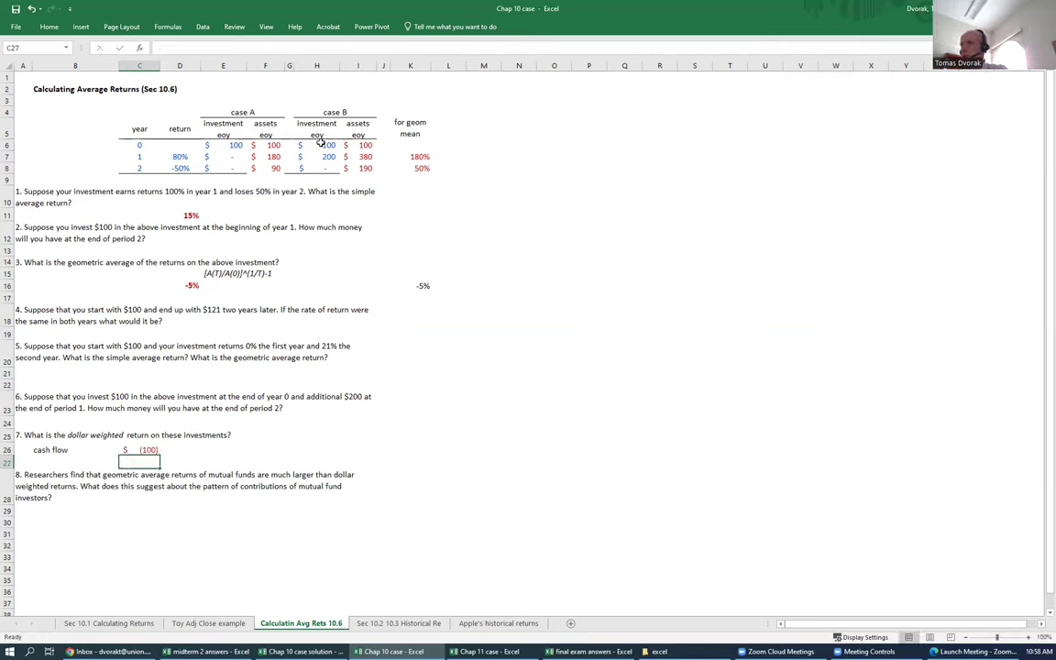
# Step: Enter the year 1 cash flow in D26 as the negative case B investment, =-H7
pyautogui.press('Up')
pyautogui.press('Right')
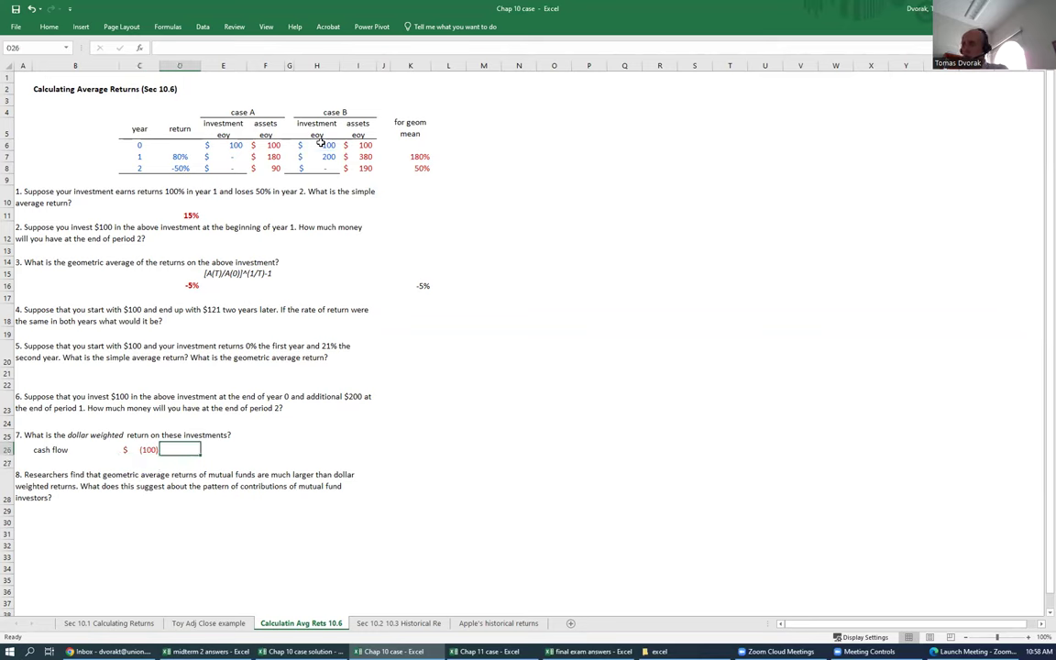
pyautogui.write('-')
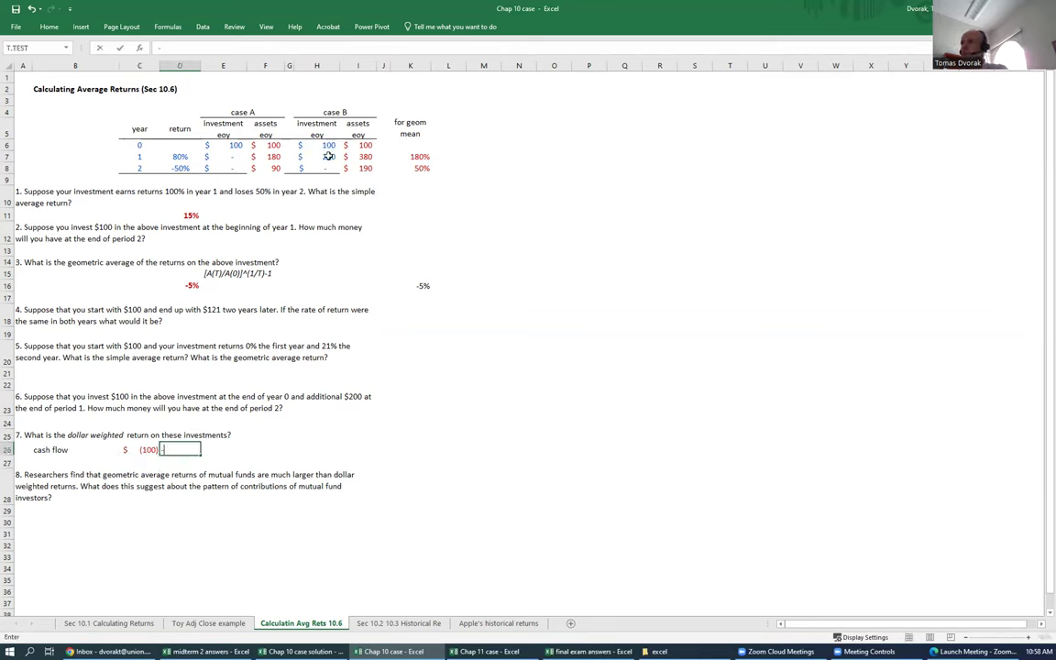
pyautogui.click(327, 156)
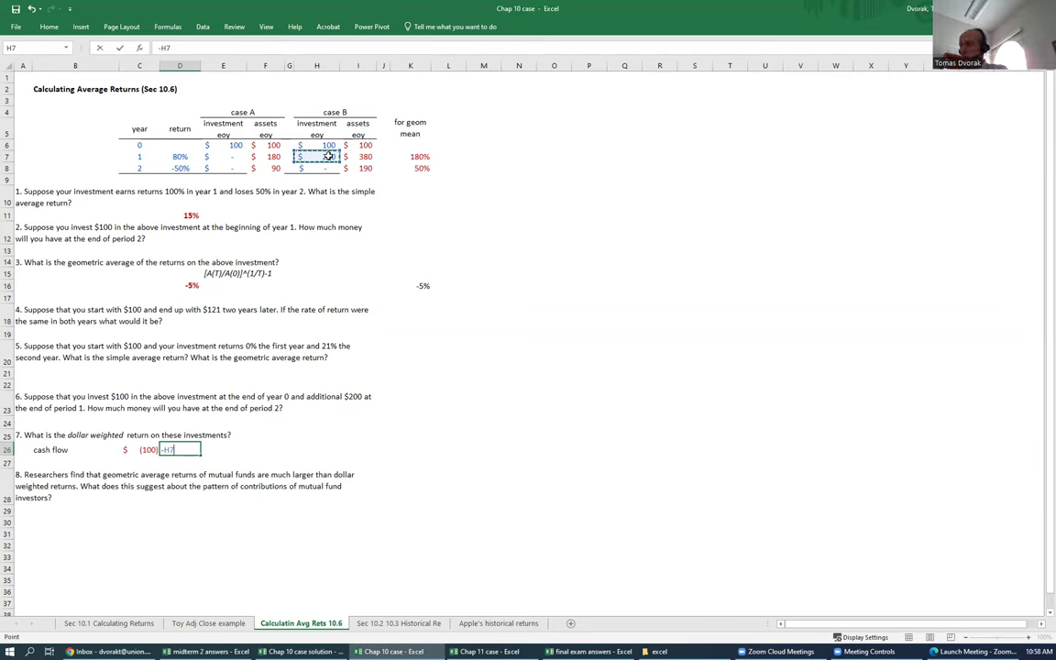
pyautogui.press('Return')
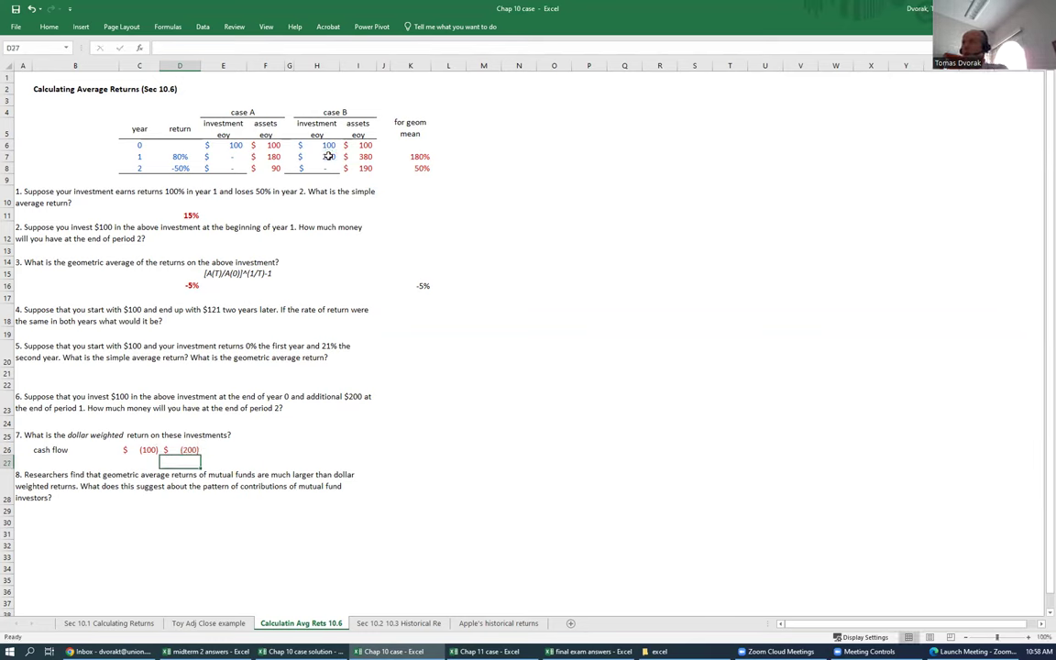
# Step: Set the year 2 cash flow in E26 equal to the final case B assets with =I8
pyautogui.press('Up')
pyautogui.press('Right')
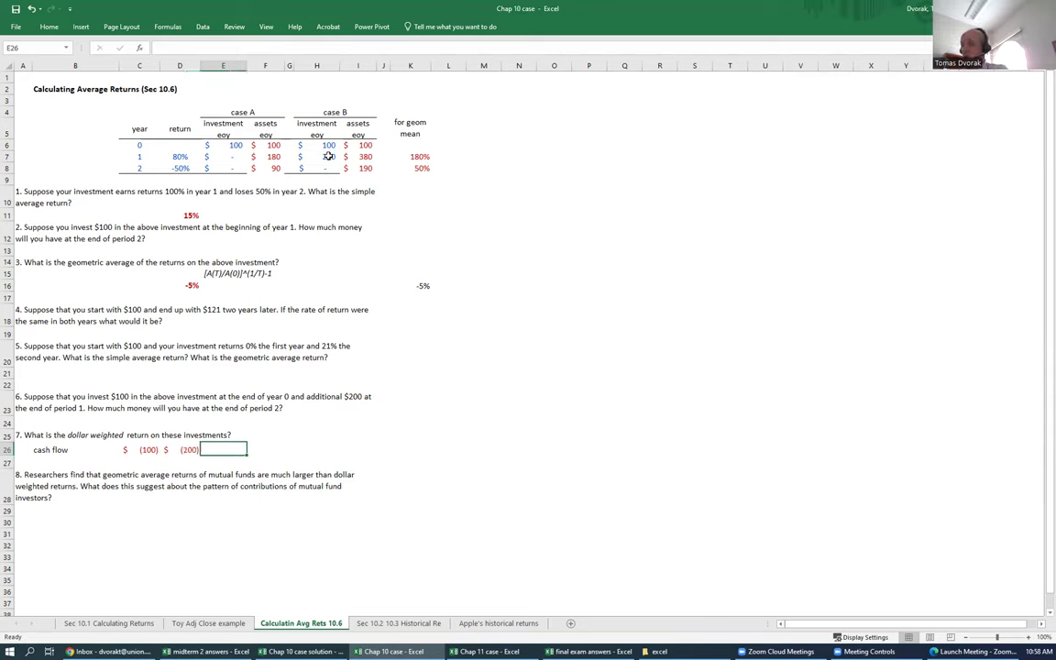
pyautogui.write('=')
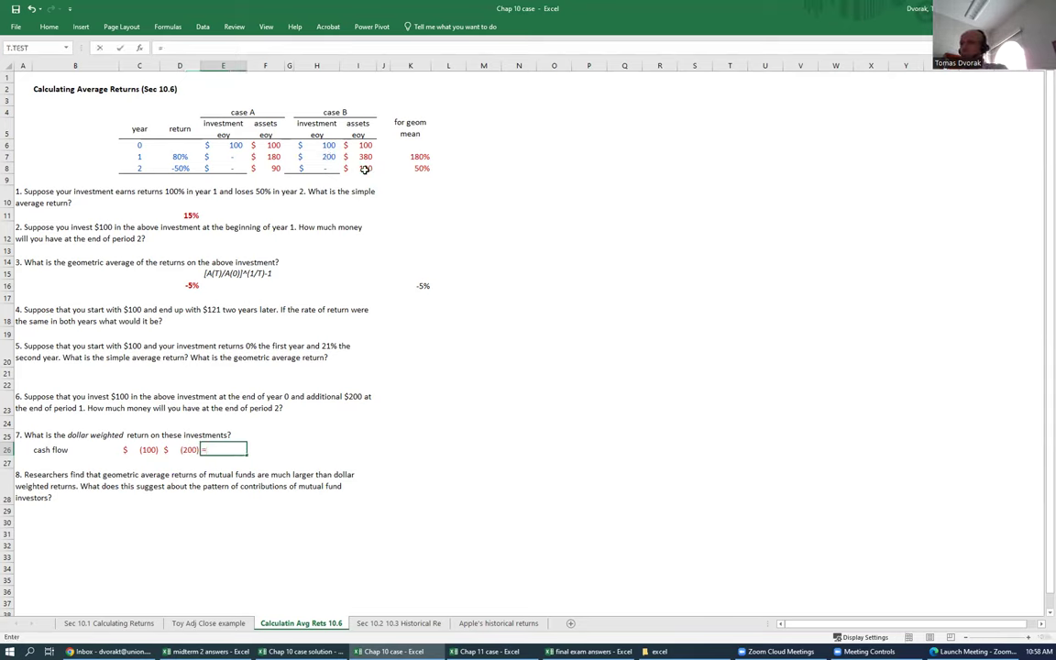
pyautogui.click(365, 169)
pyautogui.press('Return')
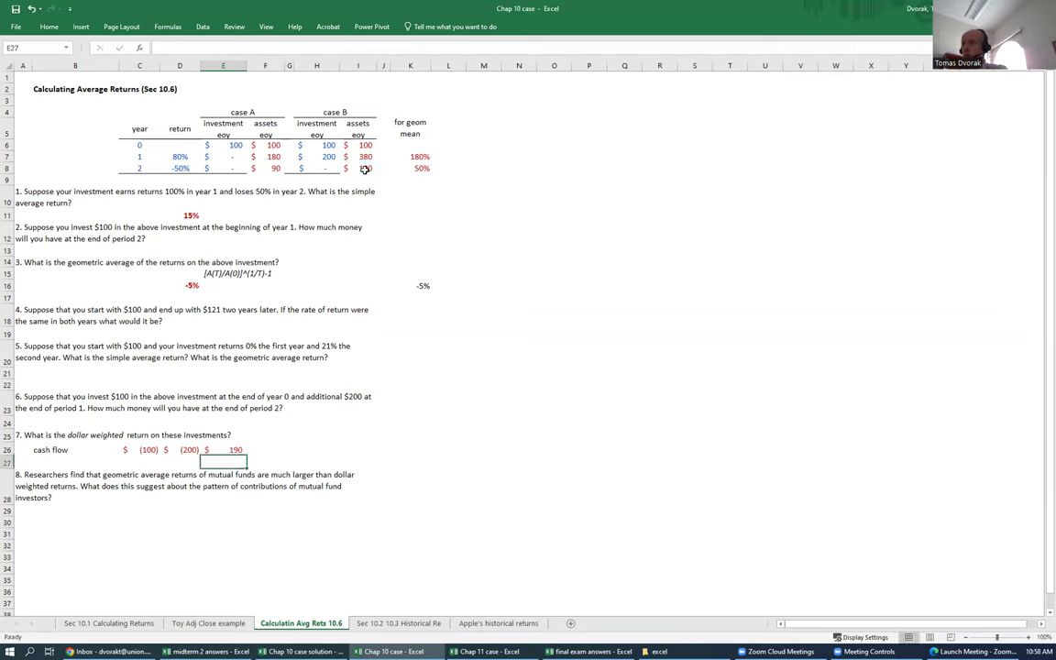
# Step: Review the signs and source formulas of the three cash flows in C26 to E26
pyautogui.press('Up')
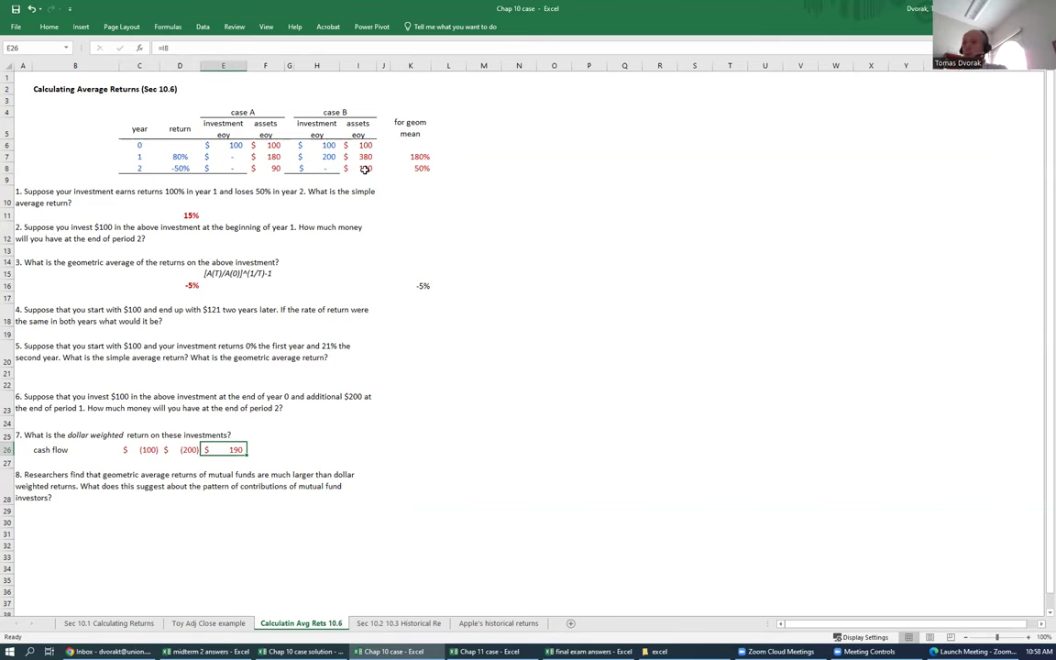
pyautogui.press('Left')
pyautogui.press('Left')
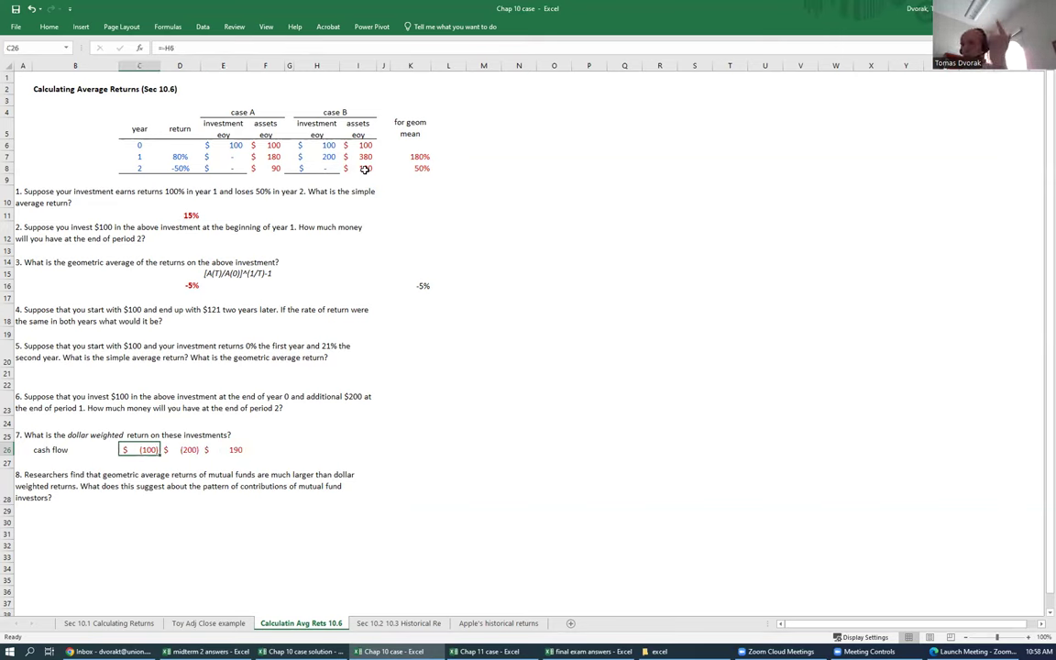
pyautogui.press('Right')
pyautogui.press('Right')
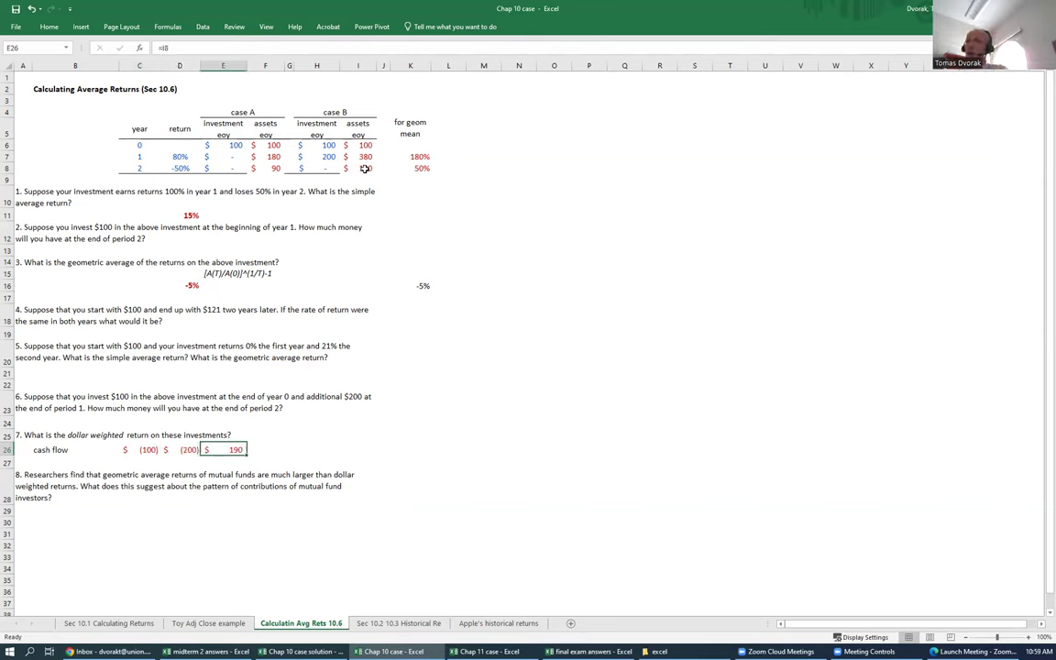
pyautogui.press('Left')
pyautogui.press('Left')
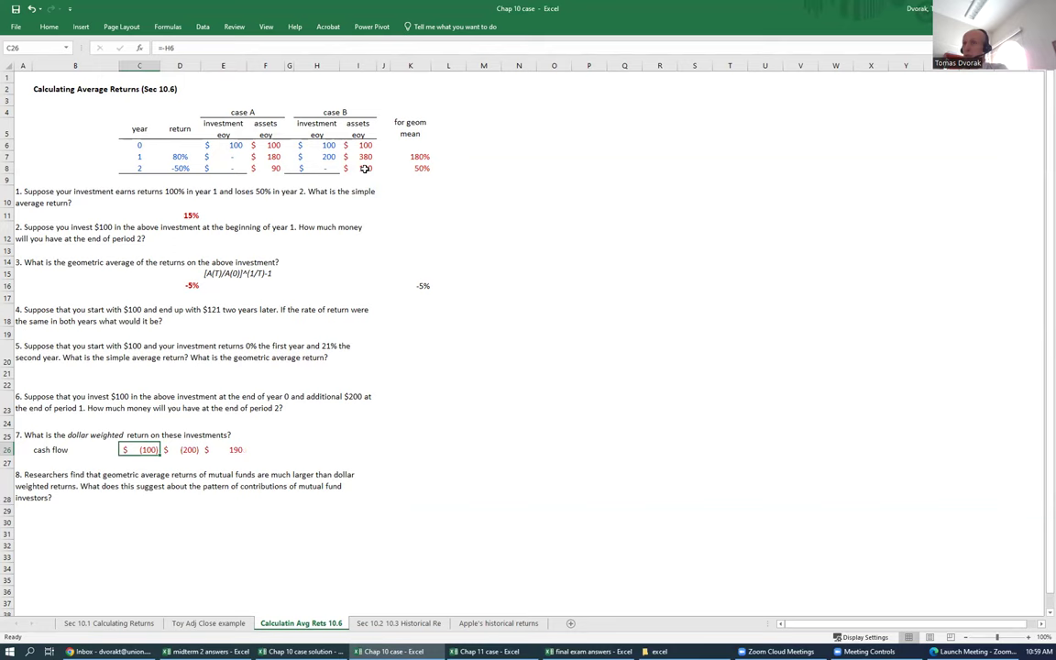
pyautogui.press('Right')
pyautogui.press('Down')
pyautogui.press('Up')
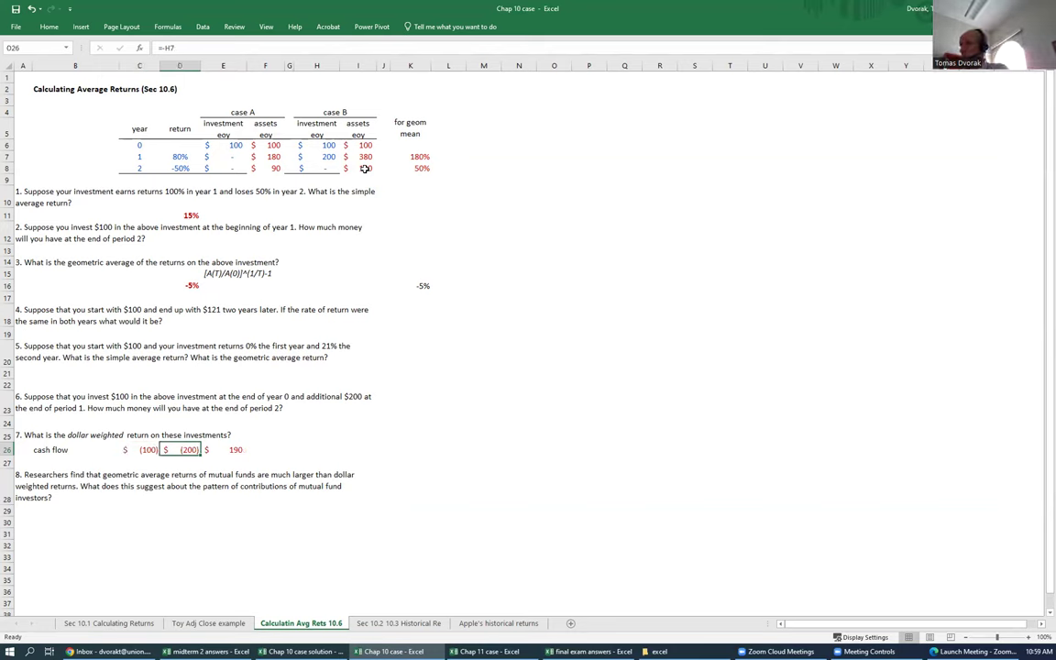
# Step: Label the row below the cash flows IRR in B27
pyautogui.press('Down')
pyautogui.press('Left')
pyautogui.press('Left')
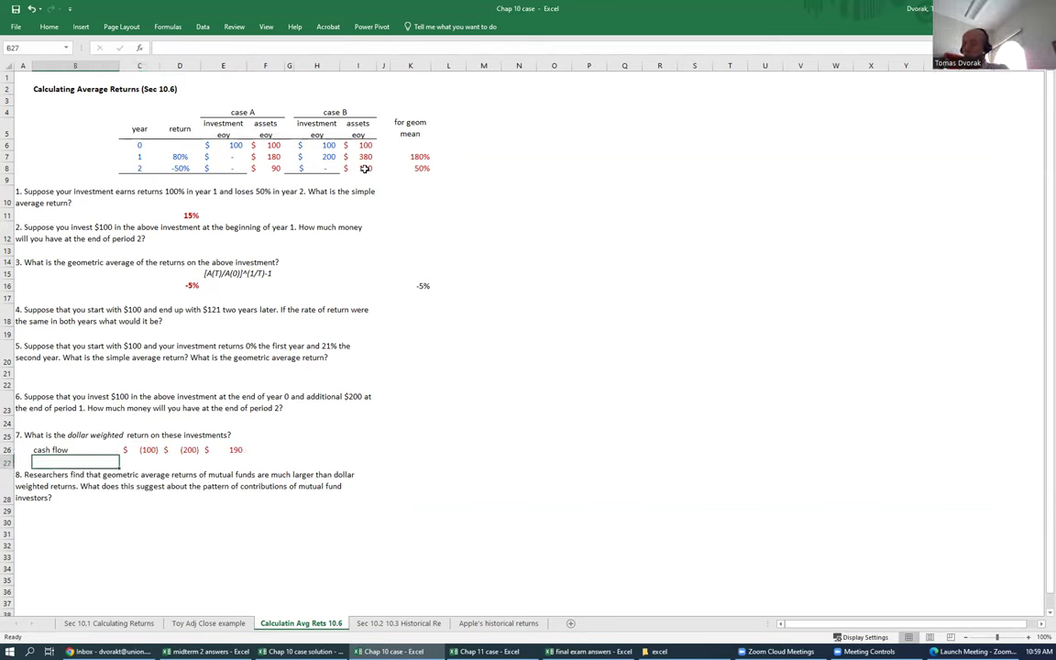
pyautogui.write('I')
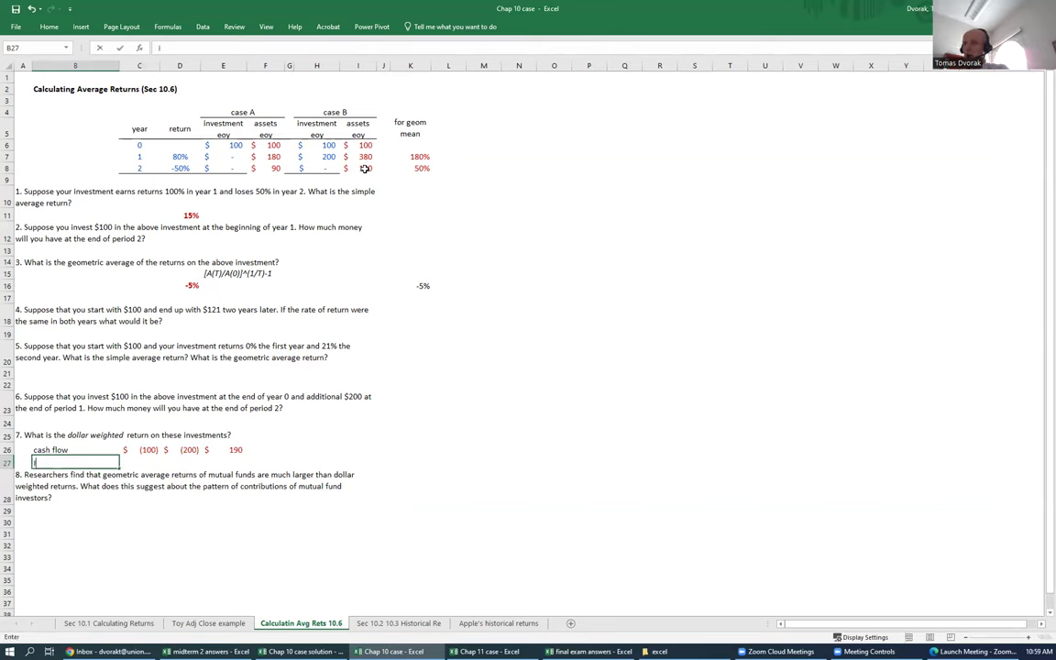
pyautogui.write('RR')
pyautogui.press('Tab')
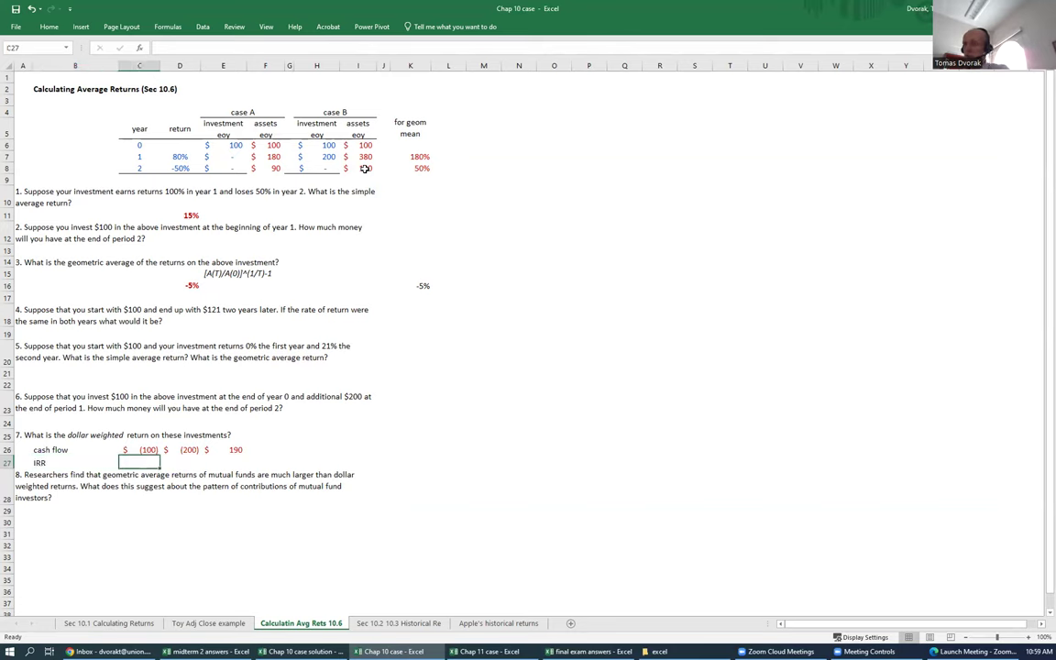
# Step: Calculate the dollar-weighted return in C27 with =IRR(C26:E26) and format it as a percentage
pyautogui.write('=i')
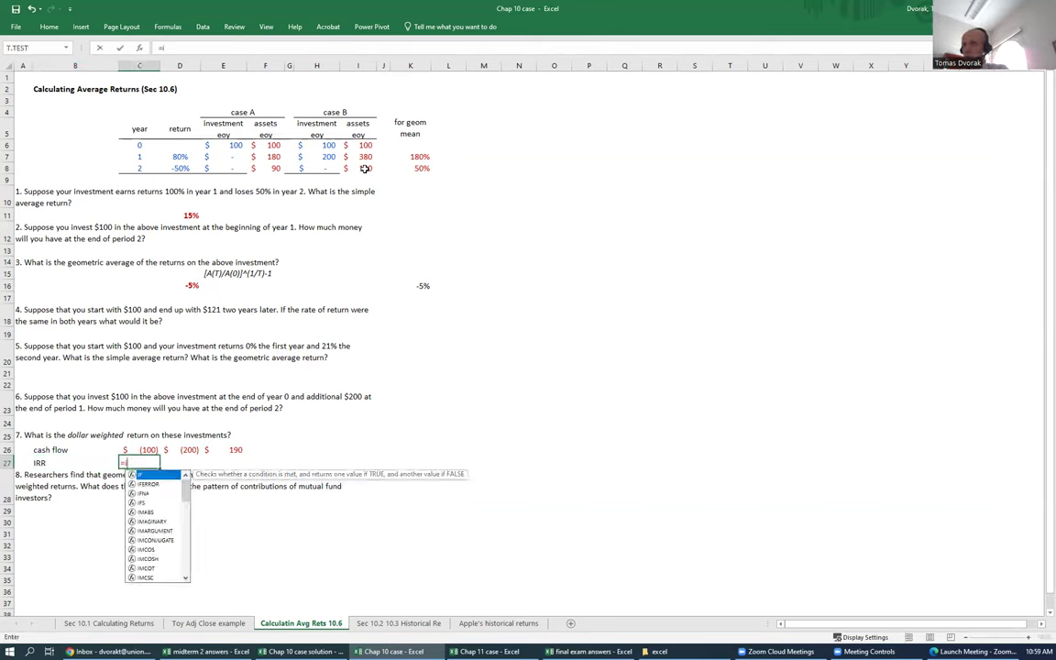
pyautogui.write('rr')
pyautogui.press('Tab')
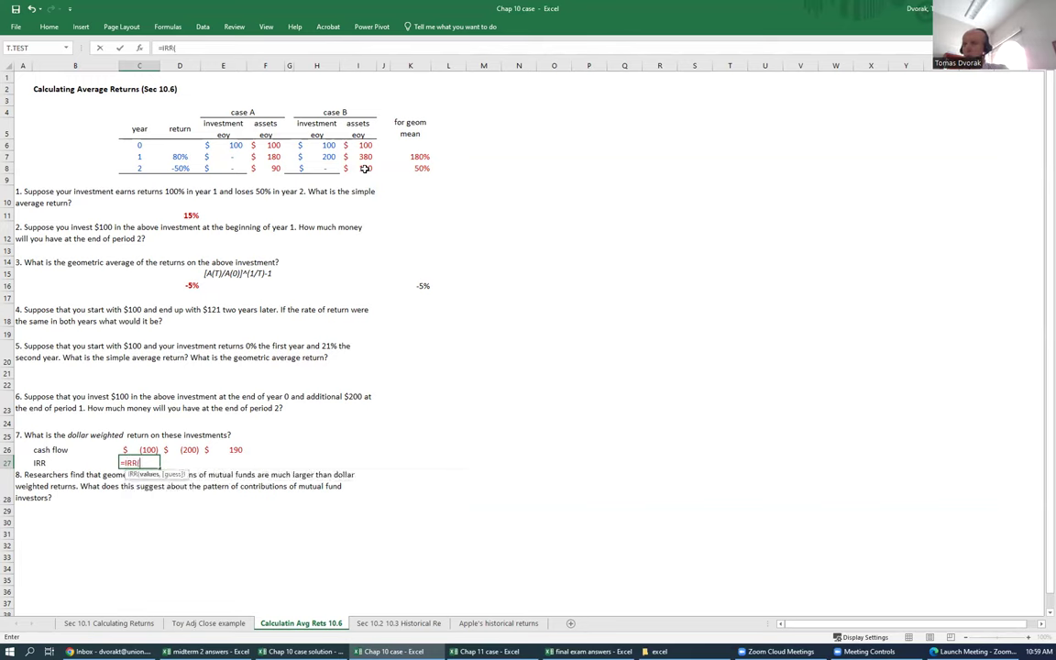
pyautogui.press('Up')
pyautogui.hotkey('shift', 'Right')
pyautogui.hotkey('shift', 'Right')
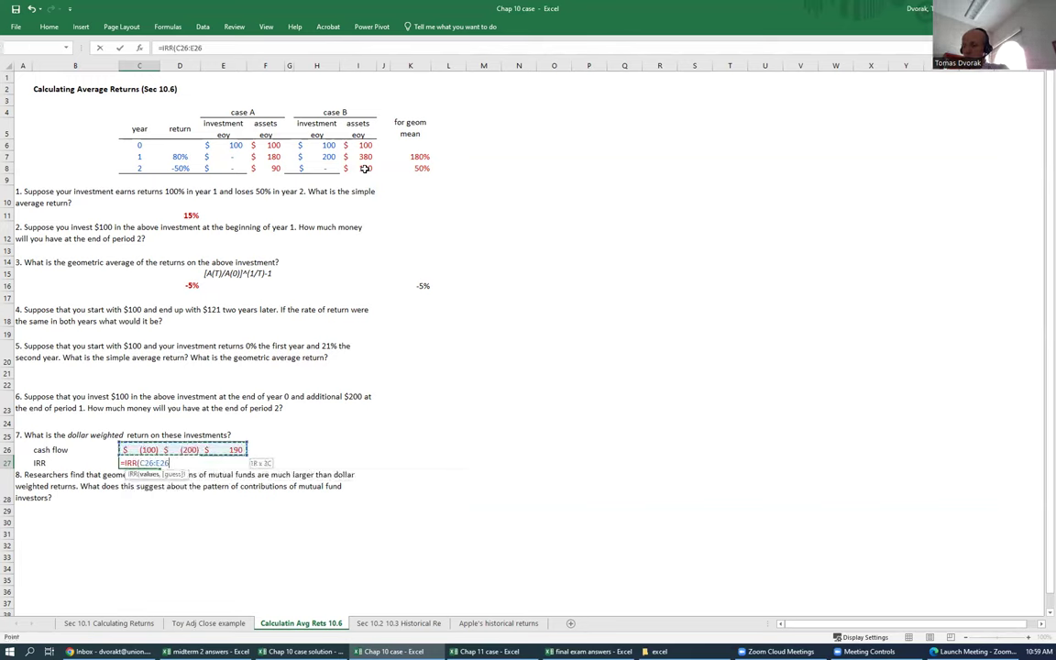
pyautogui.write(')')
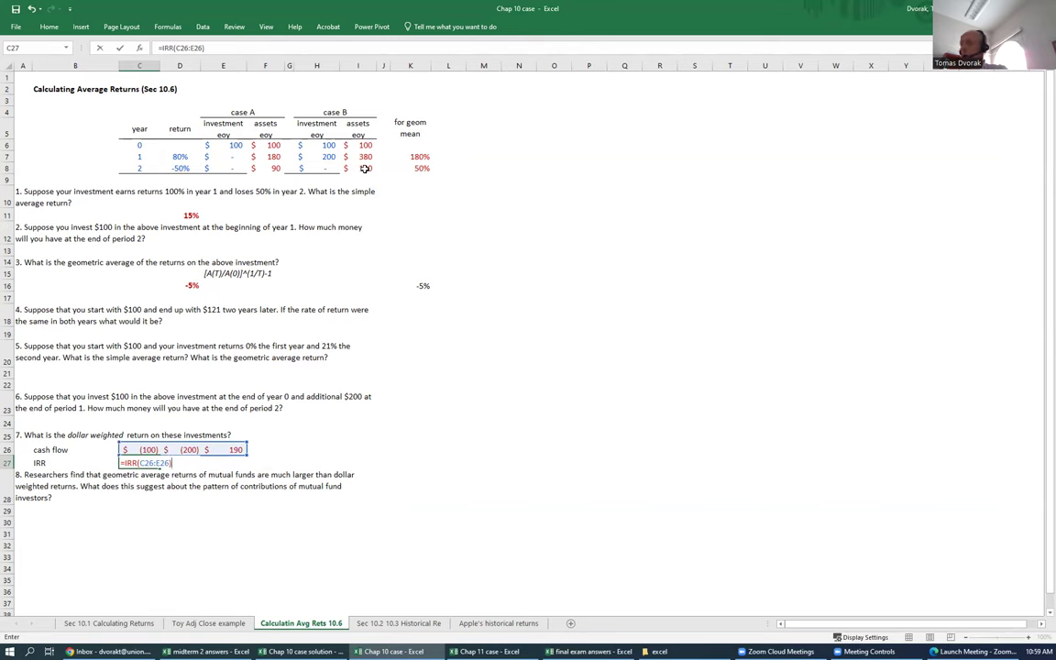
pyautogui.press('Return')
pyautogui.press('Up')
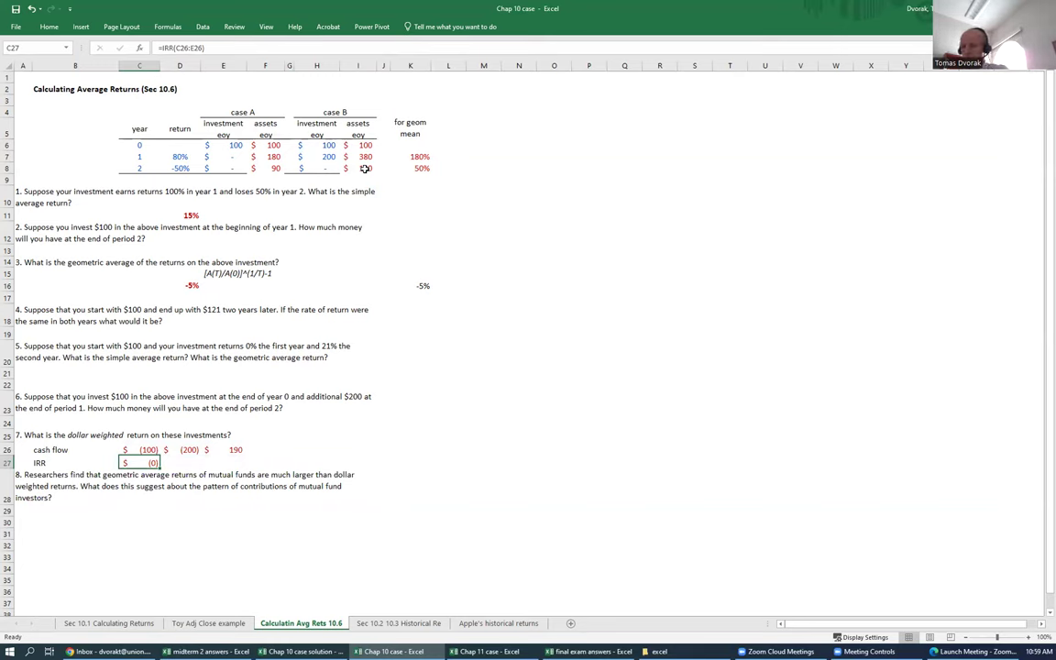
pyautogui.hotkey('ctrl', 'shift', '5')
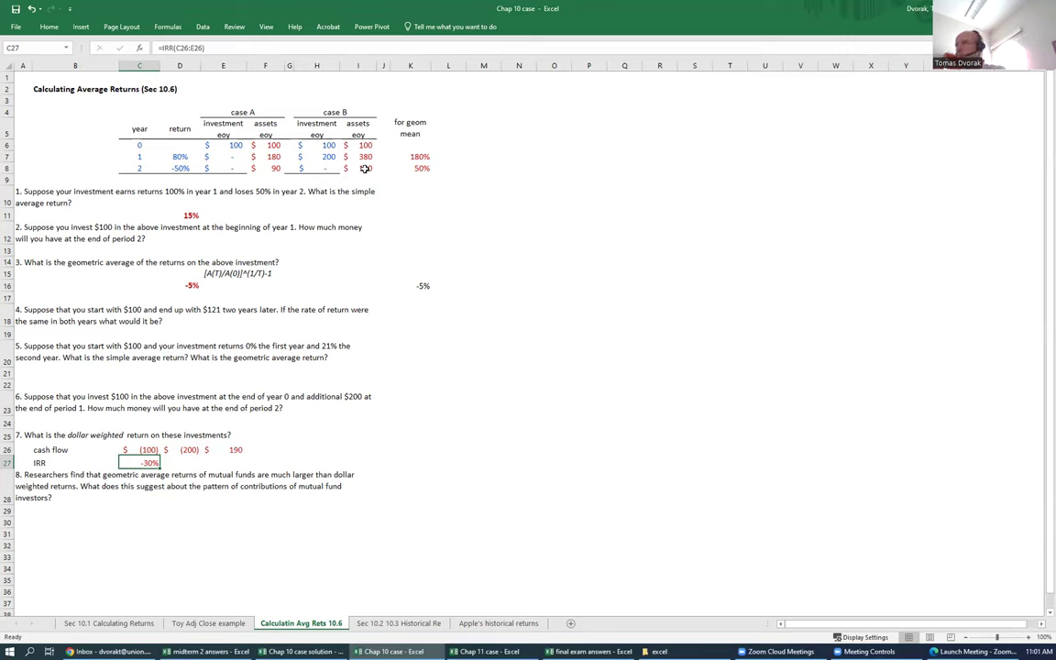
# Step: Set the year 1 return in D7 to 100%
pyautogui.click(177, 155)
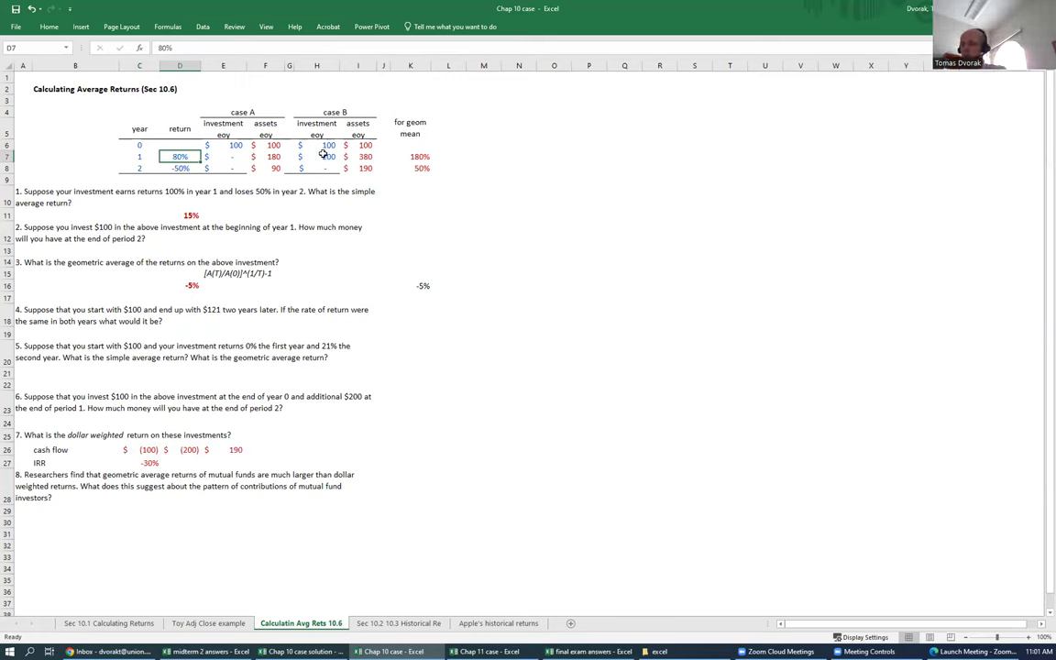
pyautogui.write('100')
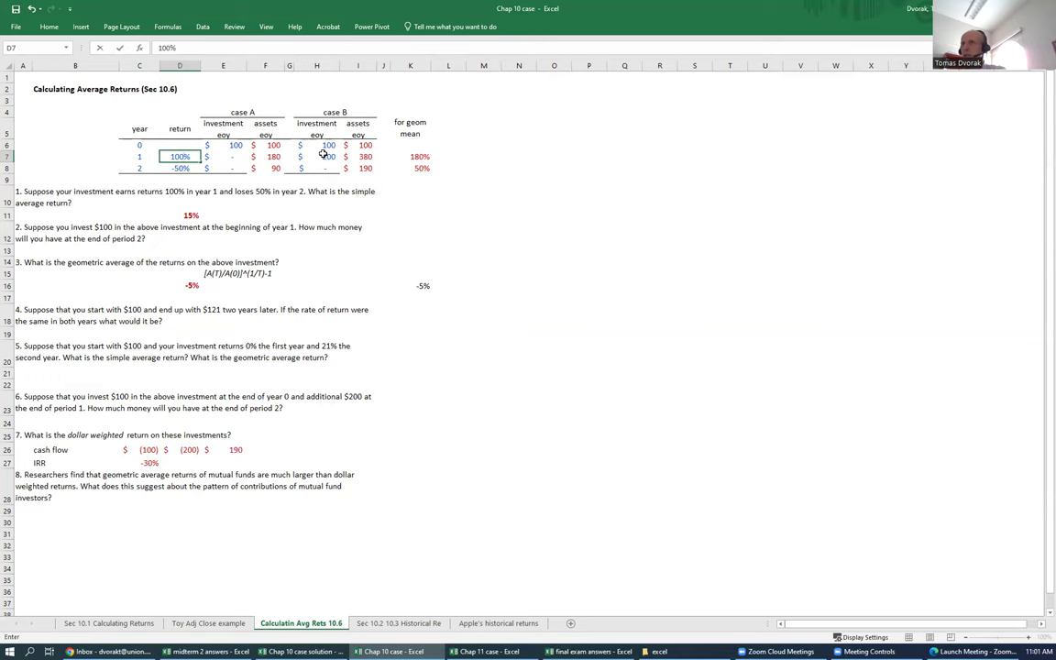
pyautogui.press('Return')
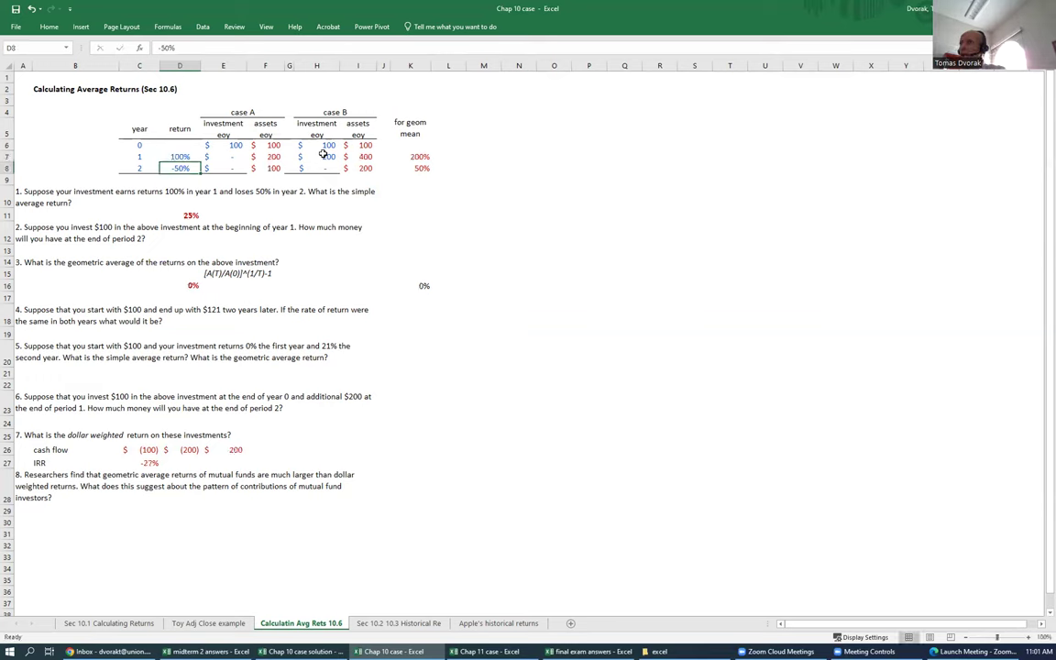
# Step: Examine the geometric average return formula in D16 and relate it to the case A investments and assets
pyautogui.press('Down')
pyautogui.press('Down')
pyautogui.press('Down')
pyautogui.press('Down')
pyautogui.press('Down')
pyautogui.press('Down')
pyautogui.press('Down')
pyautogui.press('Down')
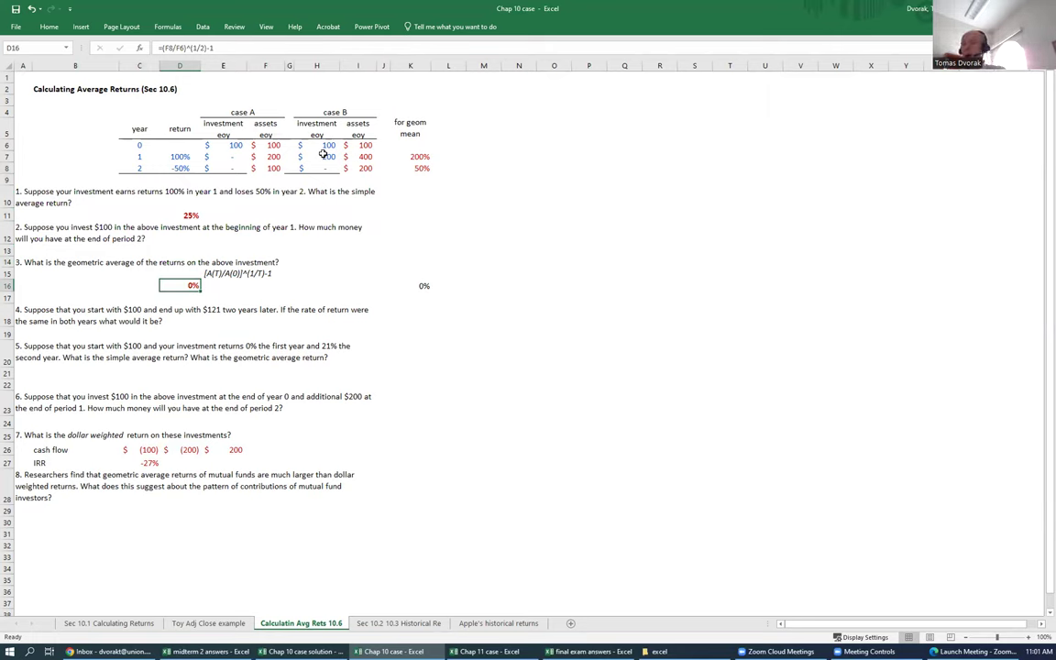
pyautogui.click(255, 112)
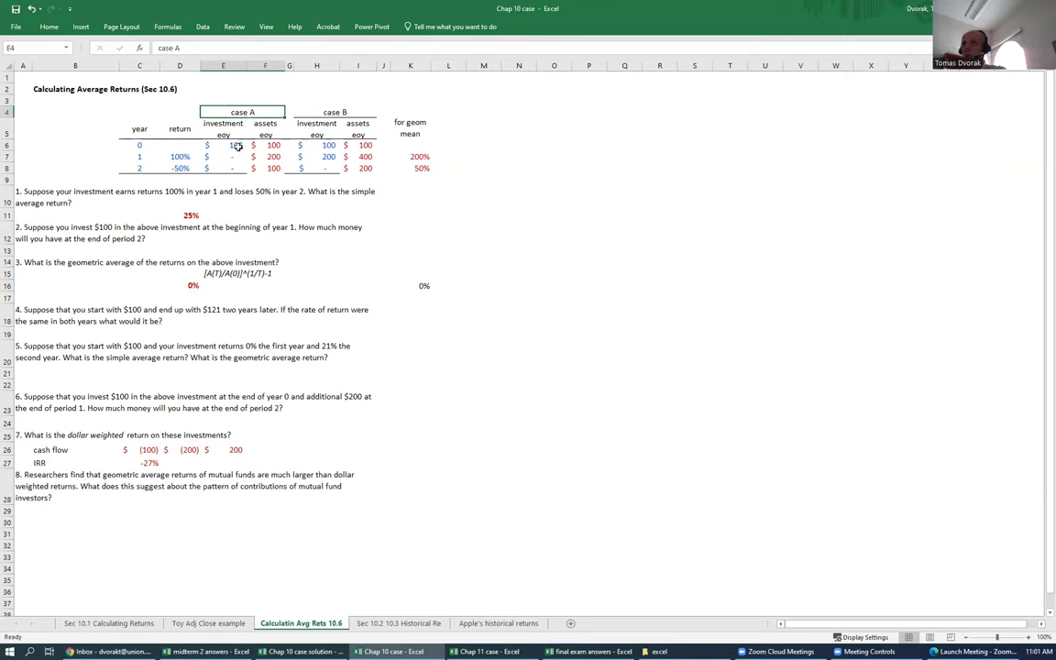
# Step: Compare the case A and case B investments and assets against the geometric average in D16 and IRR in C27, ending at question 8
pyautogui.click(237, 146)
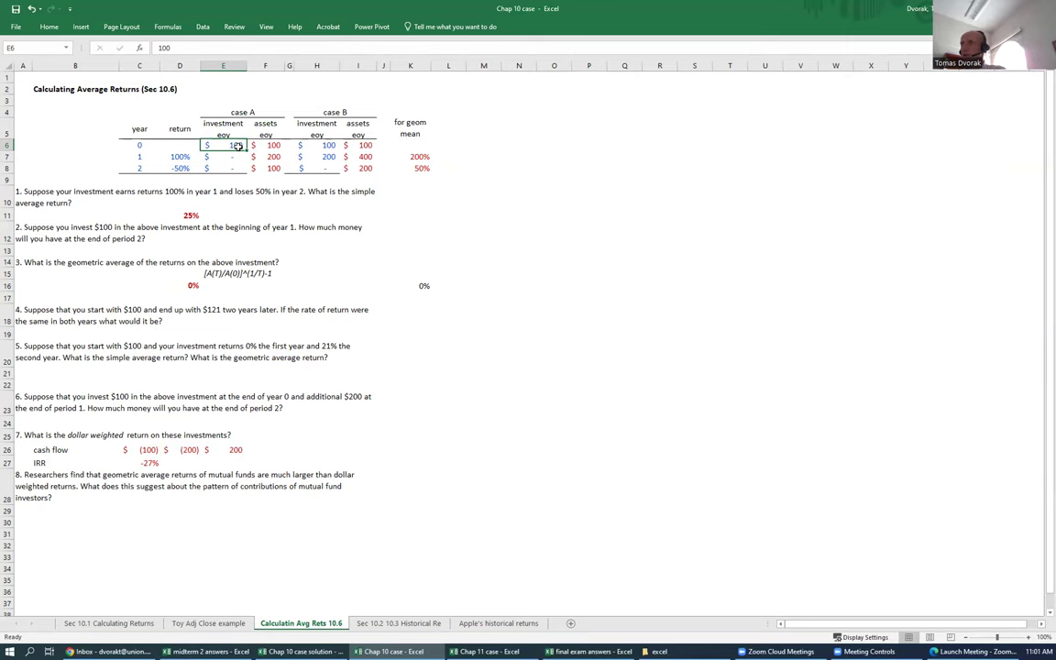
pyautogui.press('Right')
pyautogui.press('Right')
pyautogui.press('Right')
pyautogui.press('Right')
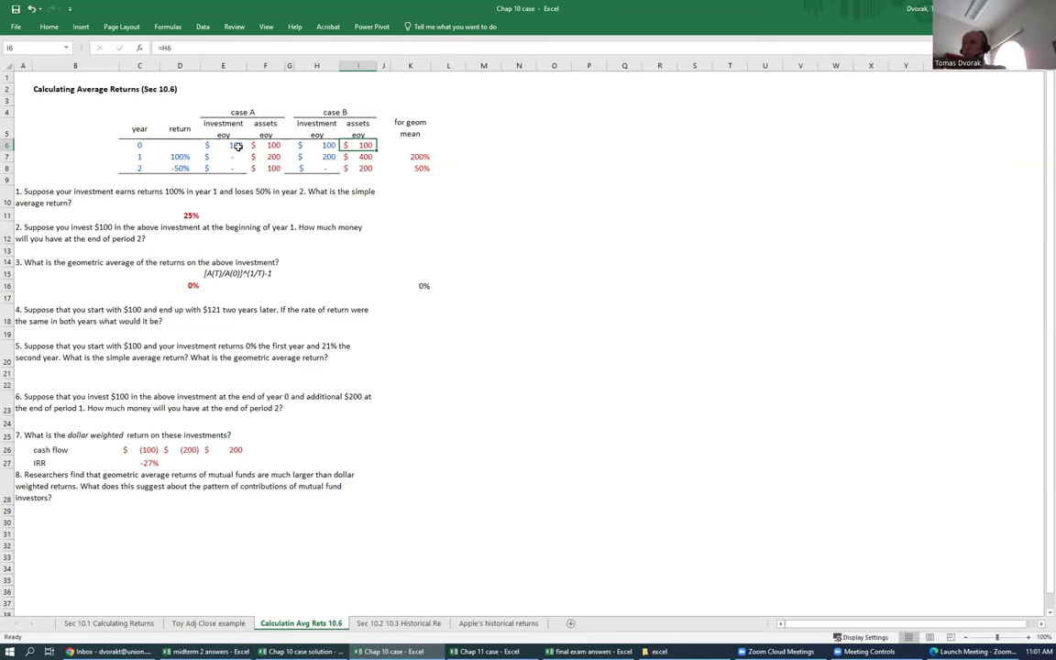
pyautogui.click(191, 285)
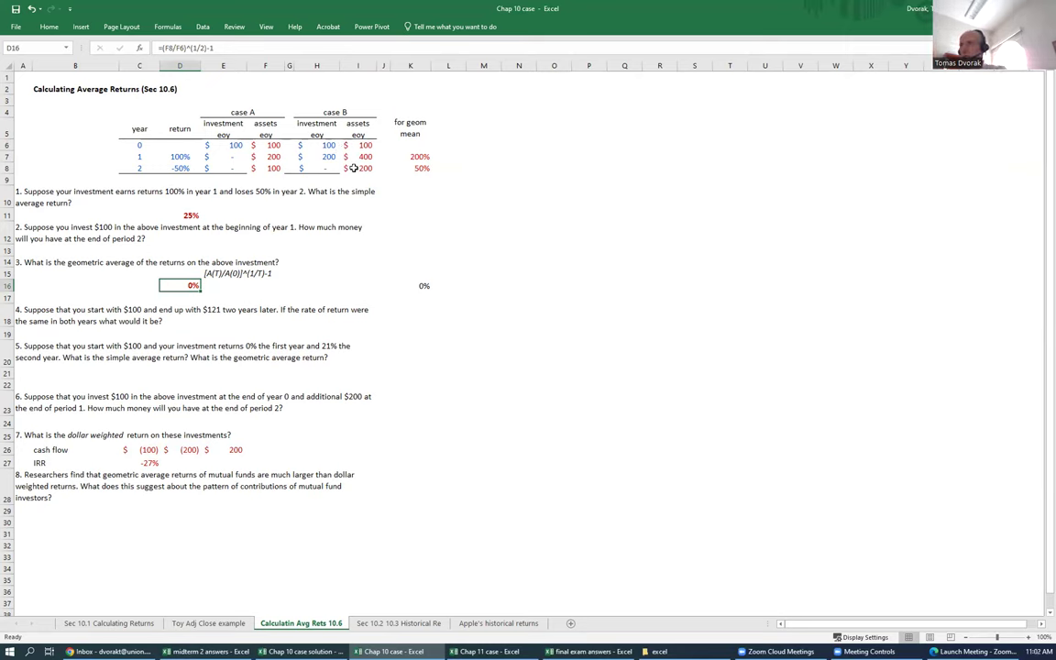
pyautogui.click(147, 462)
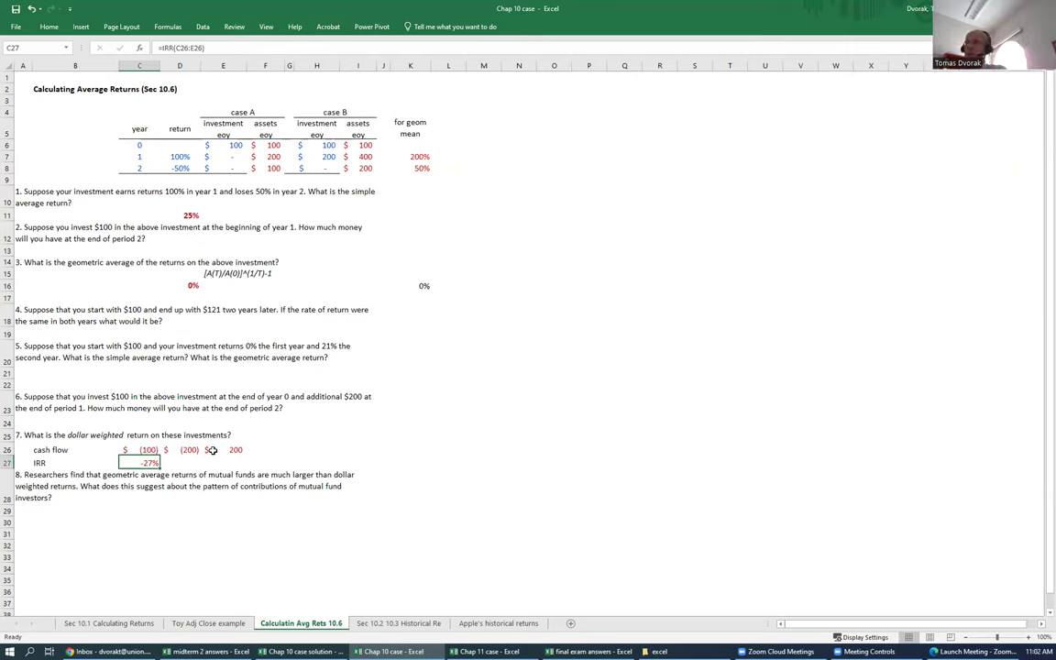
pyautogui.click(328, 157)
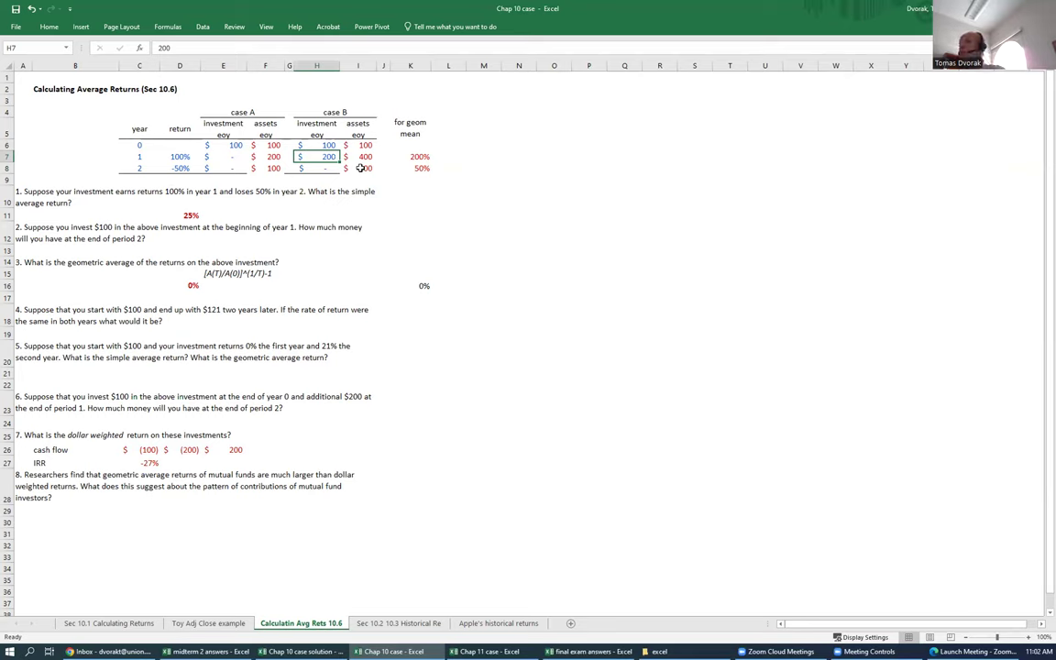
pyautogui.click(345, 113)
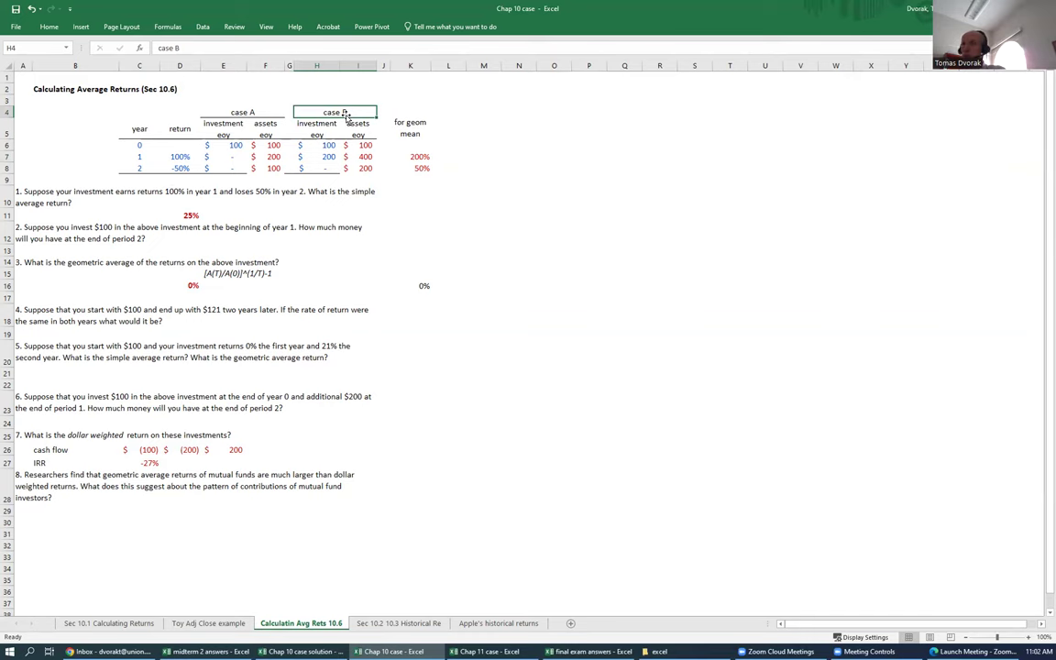
pyautogui.click(135, 499)
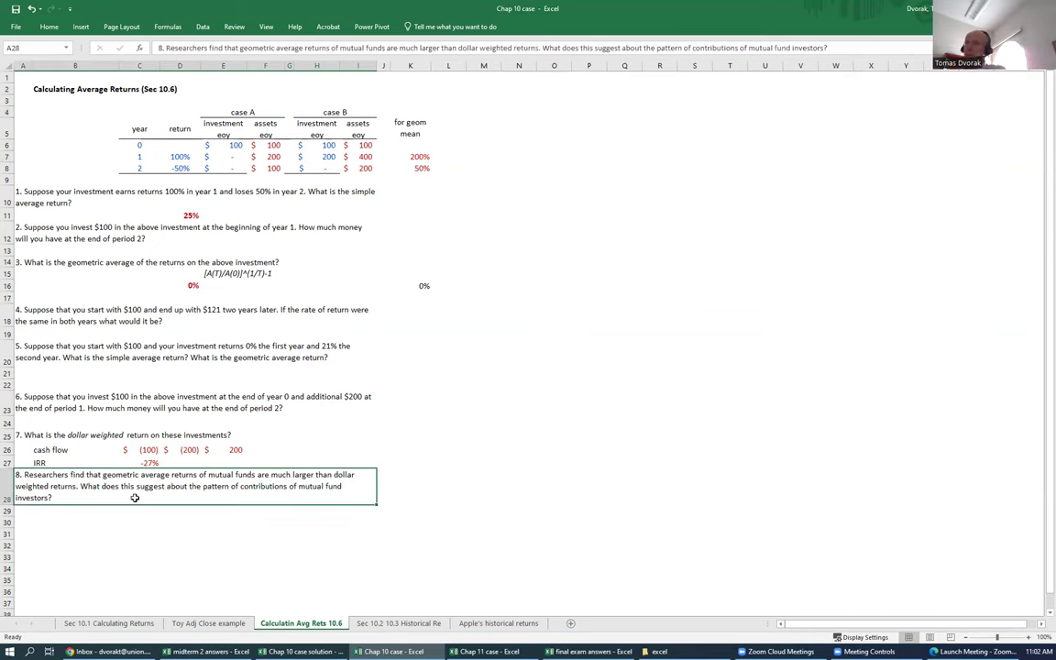